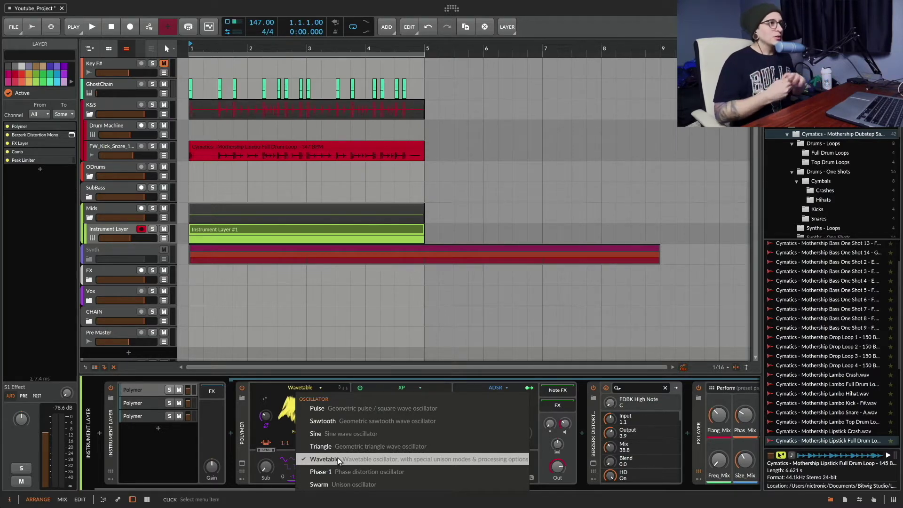
Keep Wavetable as the first Polymer's oscillator type and solo the first Polymer layer.
{"action": "left_click", "coordinate": [337, 457]}
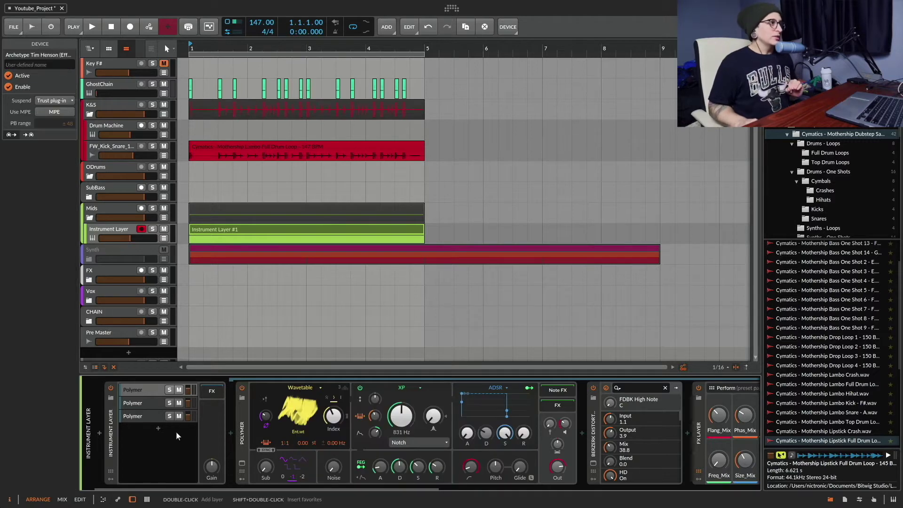
{"action": "left_click", "coordinate": [141, 391]}
{"action": "left_click", "coordinate": [171, 390]}
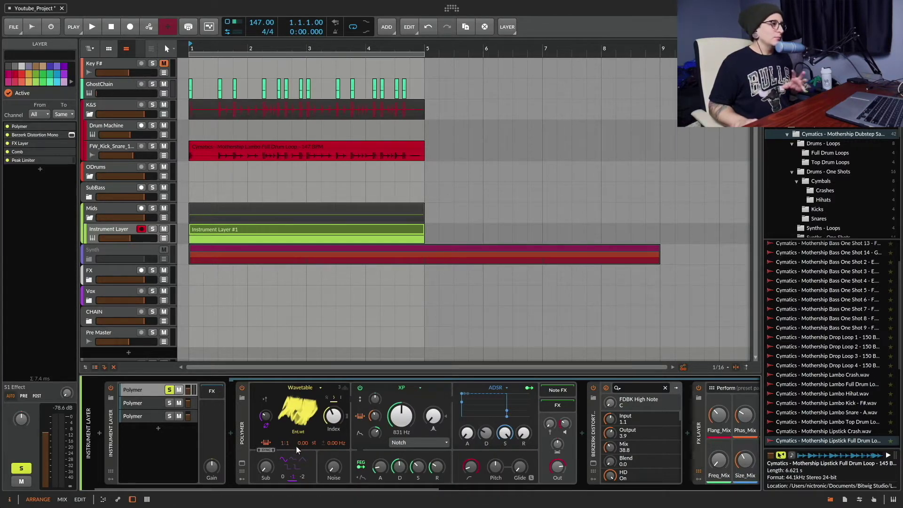
View the oscillator type list and the available wavetables for the first Polymer without replacing the current wavetable.
{"action": "left_click", "coordinate": [303, 386]}
{"action": "left_click", "coordinate": [286, 408]}
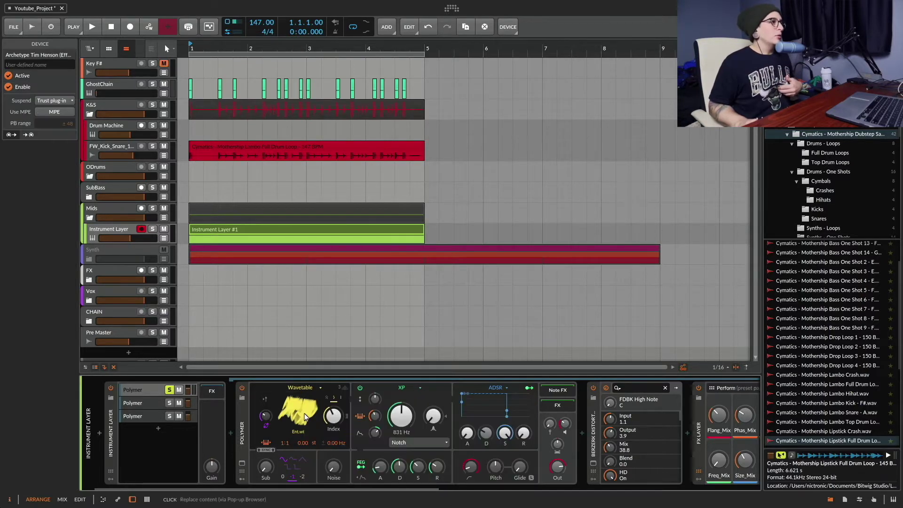
{"action": "left_click", "coordinate": [294, 413]}
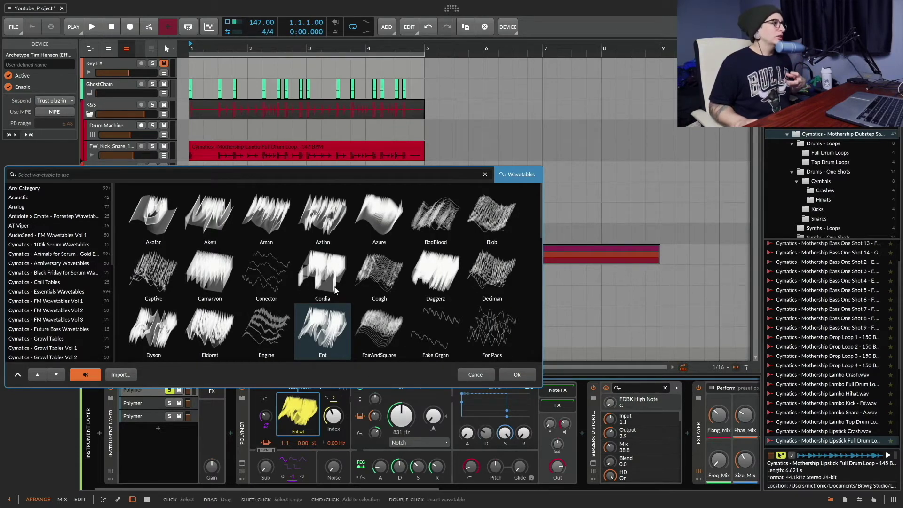
{"action": "left_click", "coordinate": [476, 375]}
Show the first Polymer oscillator's unison settings and view its available filter types.
{"action": "left_click", "coordinate": [345, 387]}
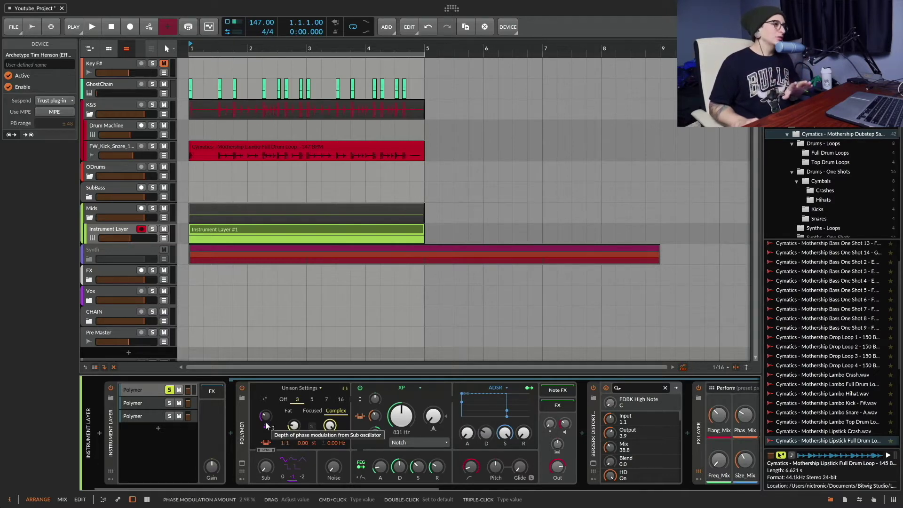
{"action": "left_click", "coordinate": [417, 390]}
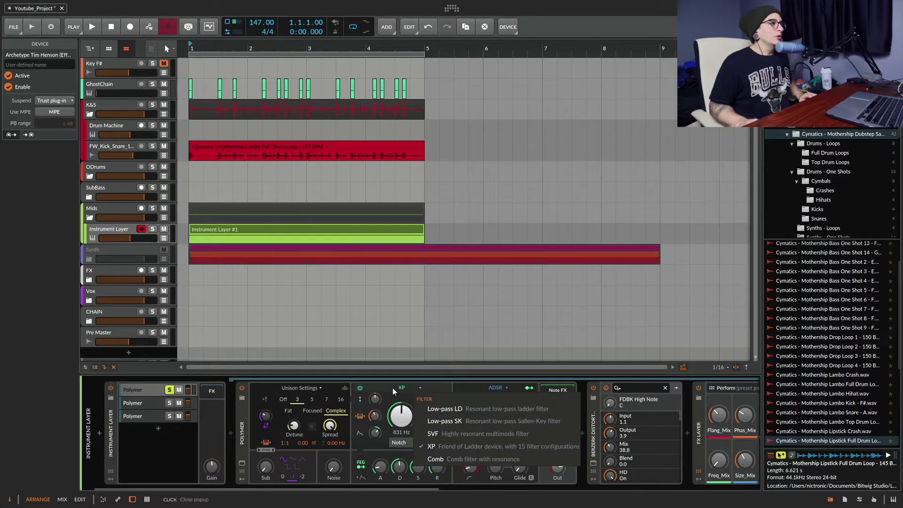
{"action": "left_click", "coordinate": [393, 388]}
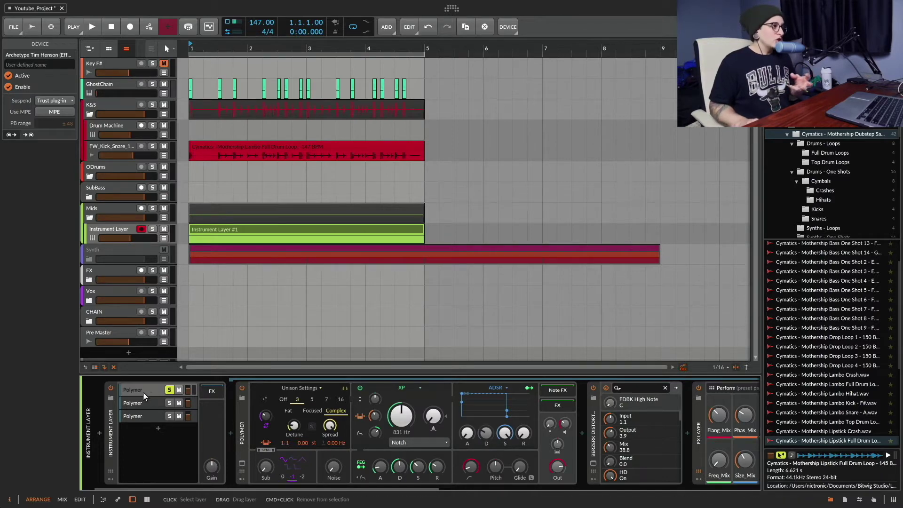
Examine the third Polymer layer's synth settings and the EQ+ in its device chain.
{"action": "left_click", "coordinate": [142, 416]}
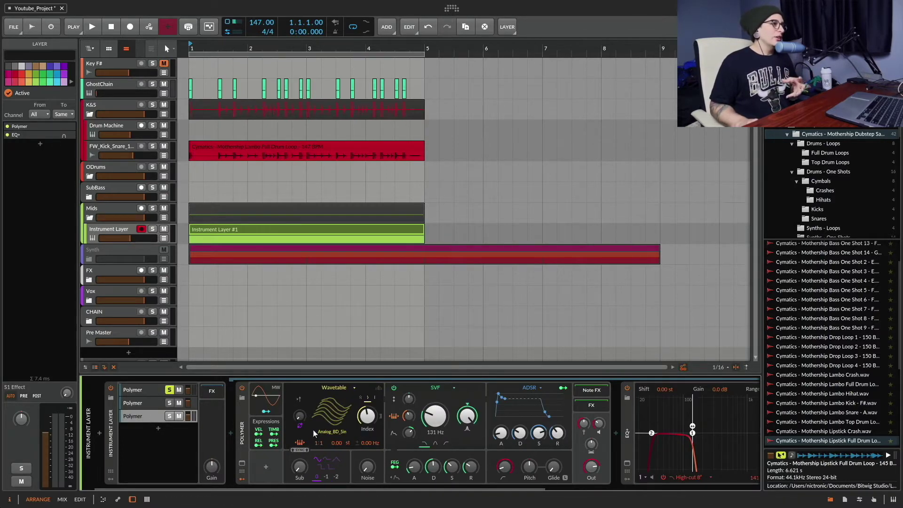
{"action": "scroll", "coordinate": [460, 450], "scroll_direction": "right", "scroll_amount": 3}
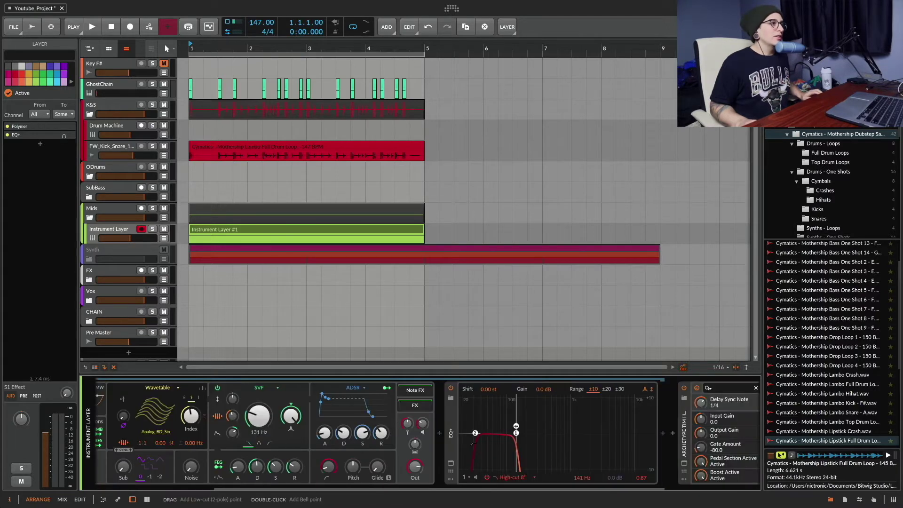
{"action": "scroll", "coordinate": [489, 445], "scroll_direction": "left", "scroll_amount": 3}
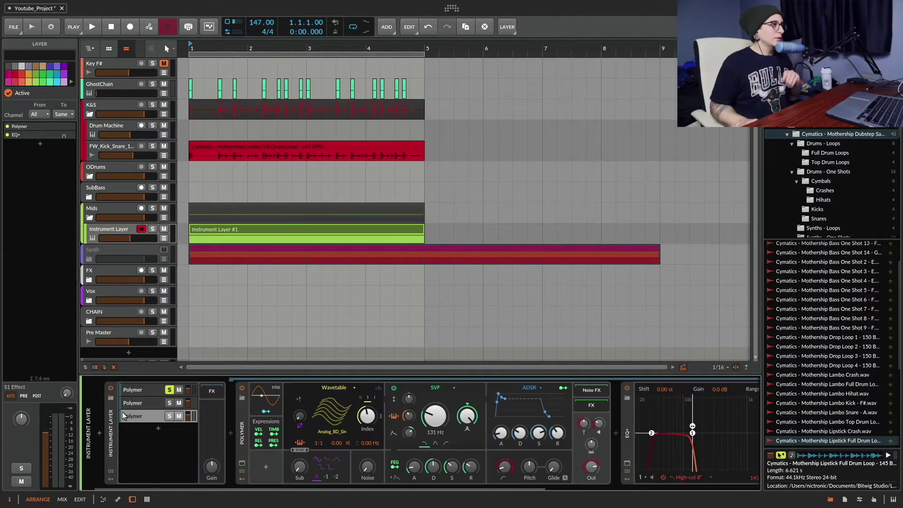
Return to the first Polymer layer, switch its oscillator back to the wavetable view and review its effects chain.
{"action": "left_click", "coordinate": [141, 390]}
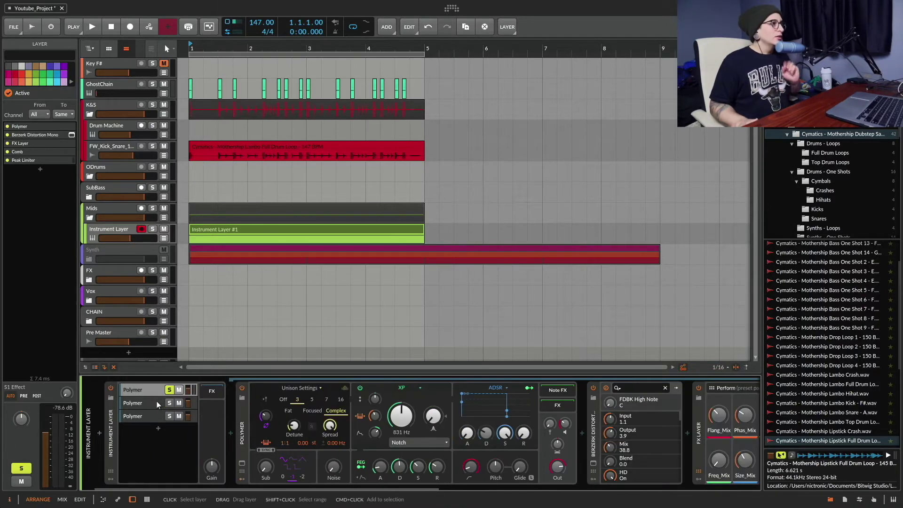
{"action": "left_click", "coordinate": [345, 388]}
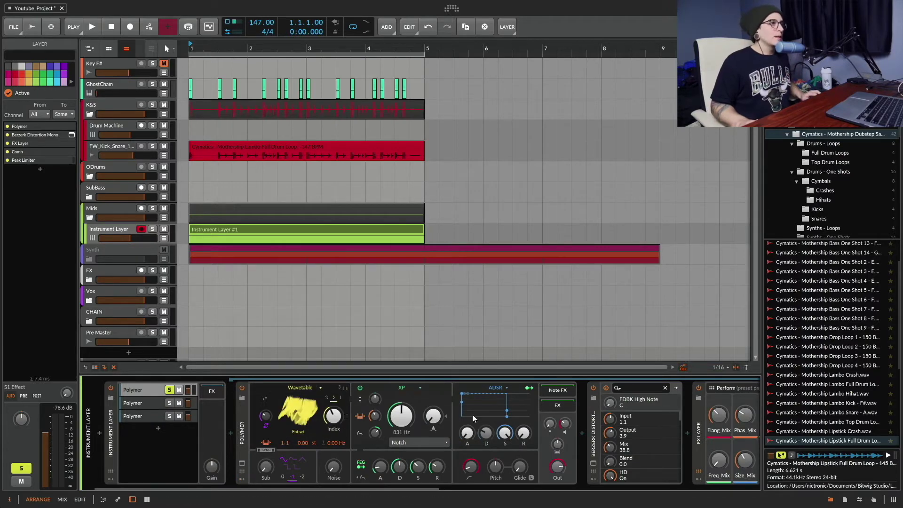
{"action": "scroll", "coordinate": [479, 419], "scroll_direction": "right", "scroll_amount": 5}
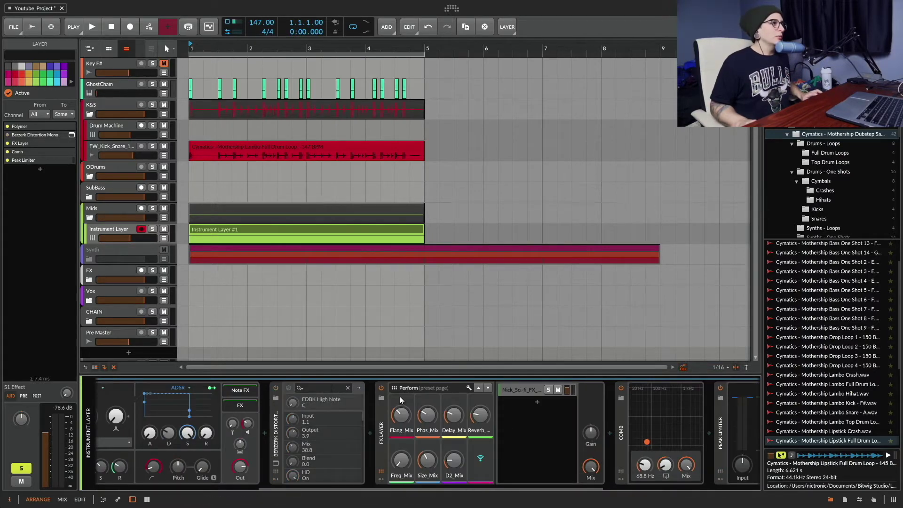
{"action": "scroll", "coordinate": [393, 391], "scroll_direction": "right", "scroll_amount": 3}
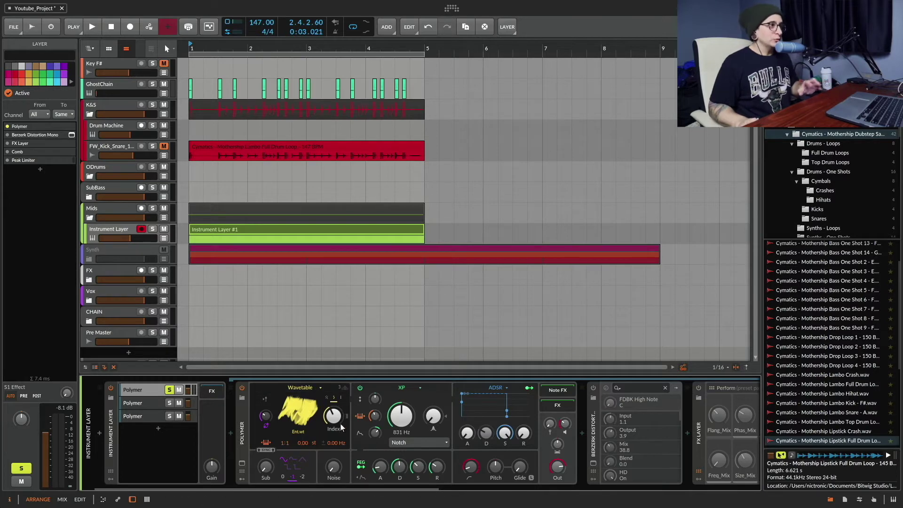
Solo the second Polymer layer instead of the first and audition it from the start of the arrangement.
{"action": "left_click", "coordinate": [169, 402]}
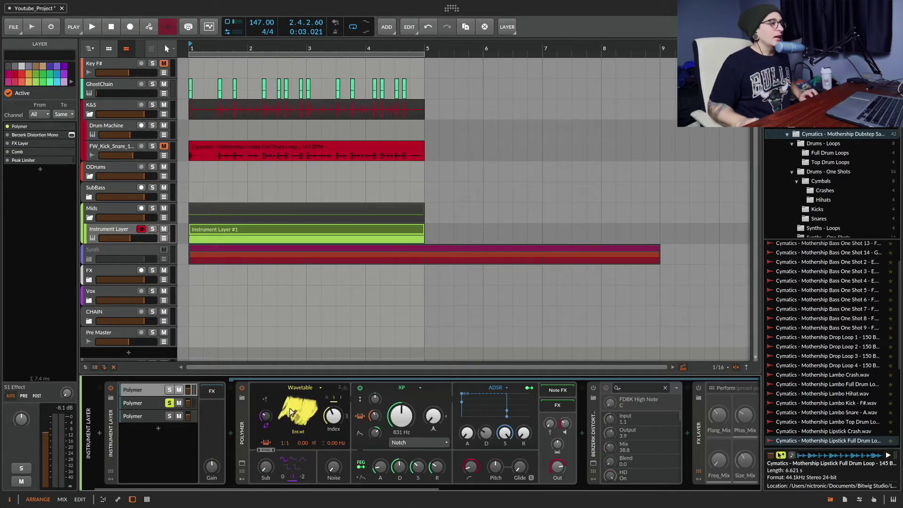
{"action": "scroll", "coordinate": [331, 433], "scroll_direction": "right", "scroll_amount": 5}
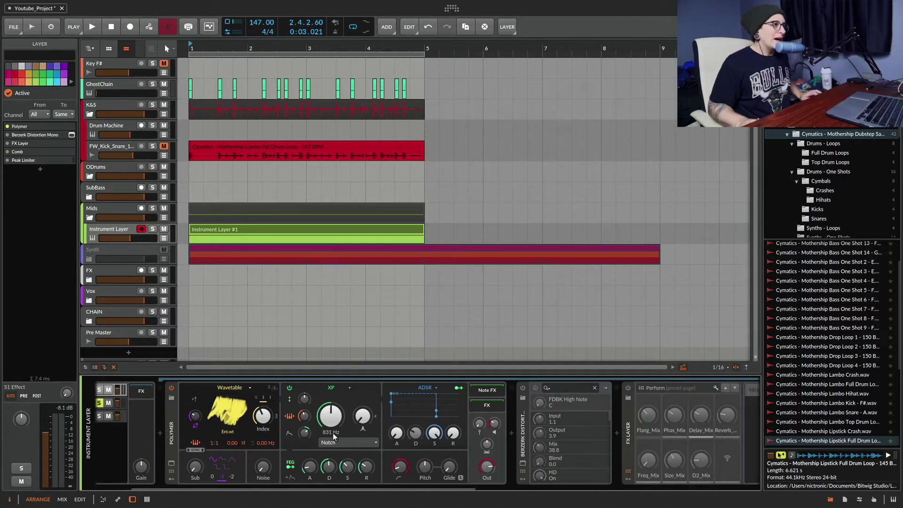
{"action": "scroll", "coordinate": [332, 433], "scroll_direction": "left", "scroll_amount": 5}
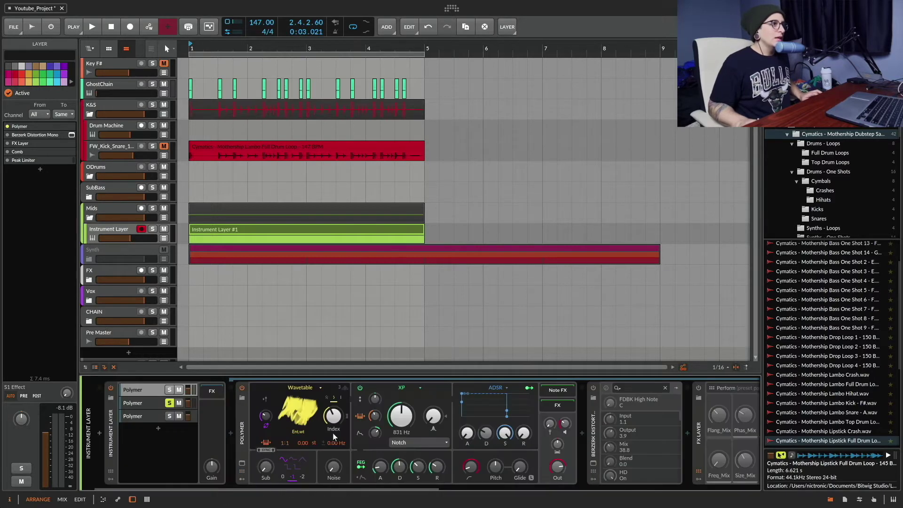
{"action": "key", "text": "space"}
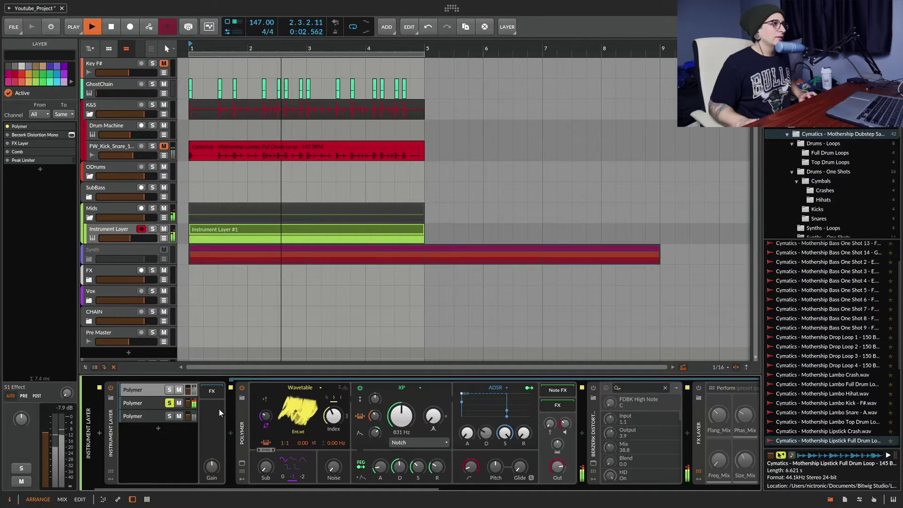
{"action": "key", "text": "space"}
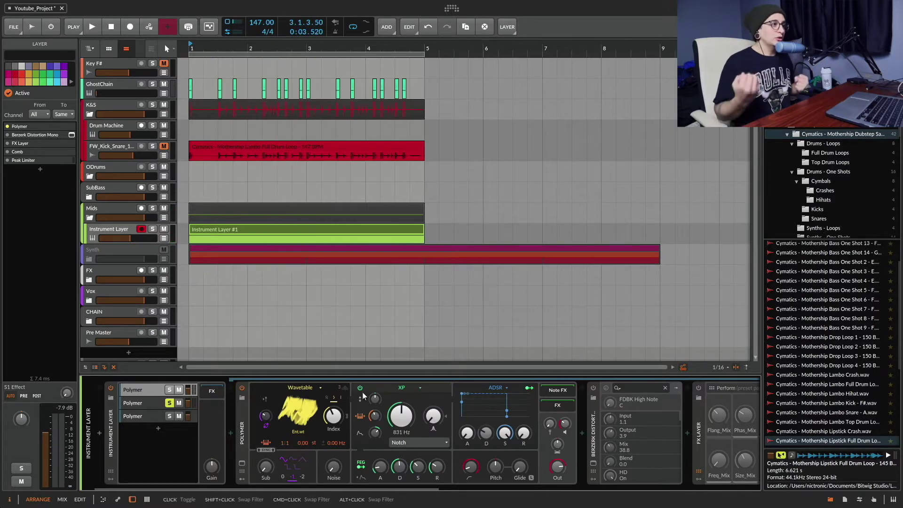
{"action": "key", "text": "space"}
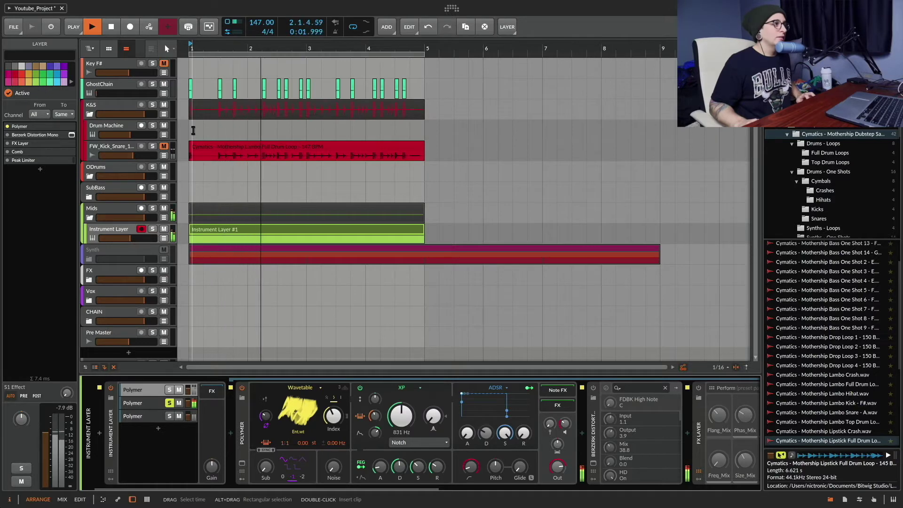
{"action": "key", "text": "space"}
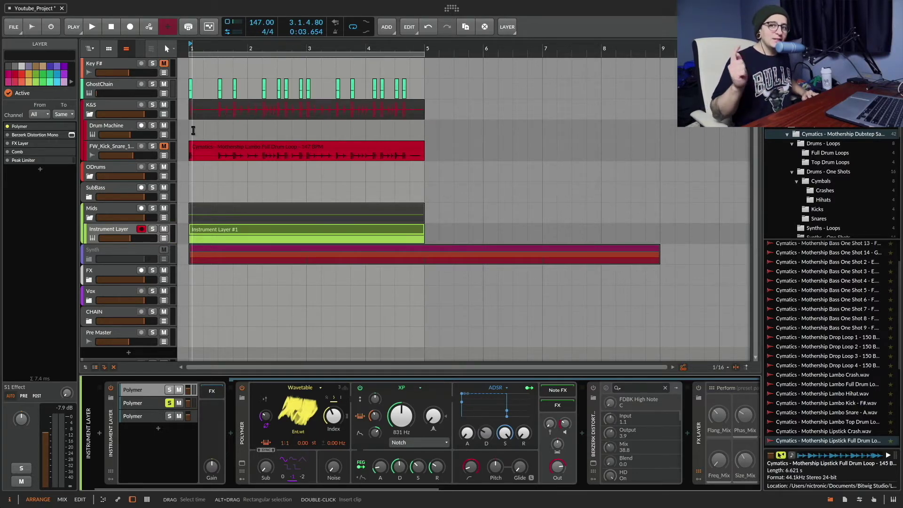
{"action": "key", "text": "space"}
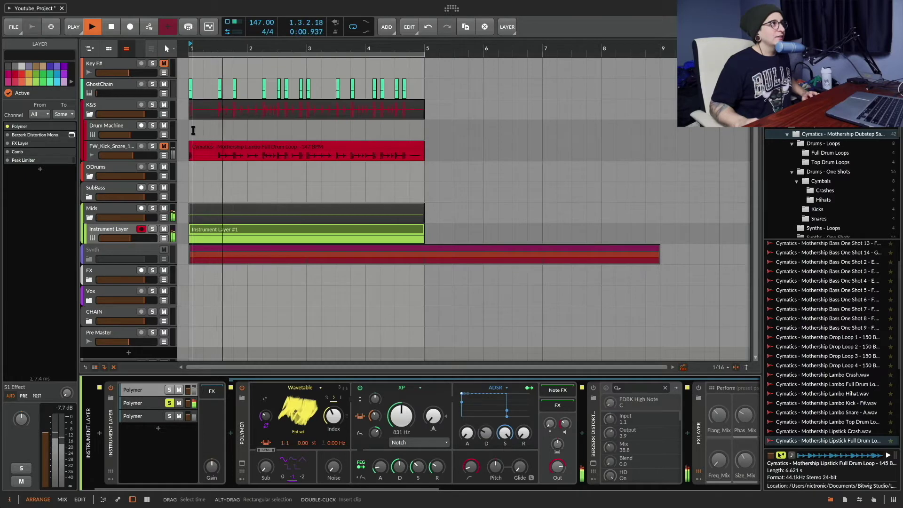
{"action": "key", "text": "space"}
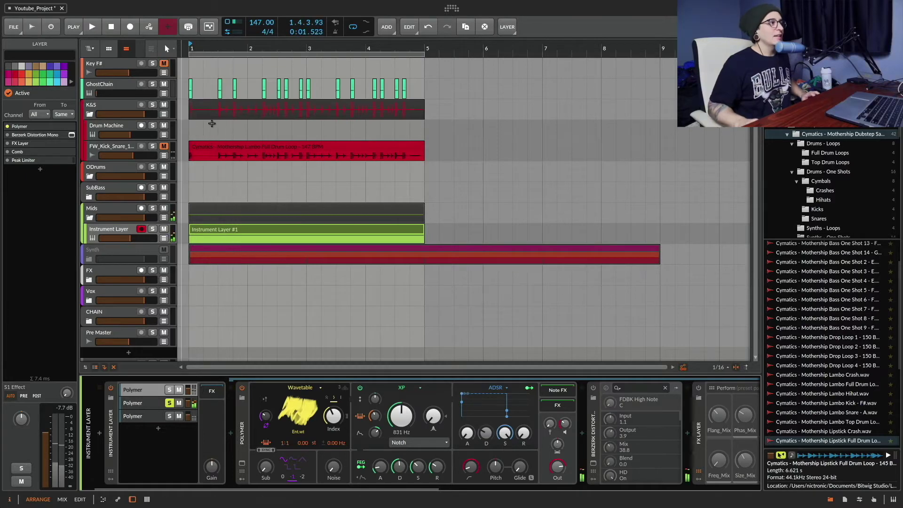
Solo the first Polymer layer along with the second and audition both layers together.
{"action": "left_click", "coordinate": [169, 391]}
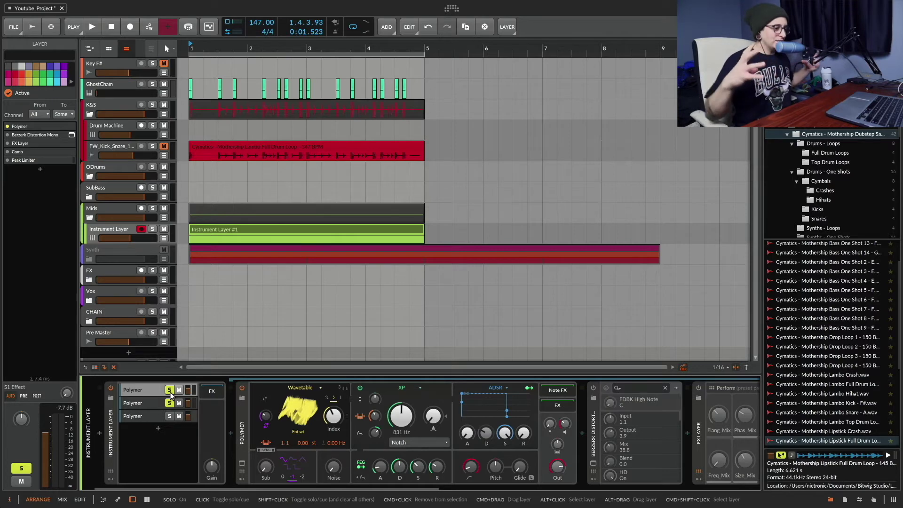
{"action": "key", "text": "space"}
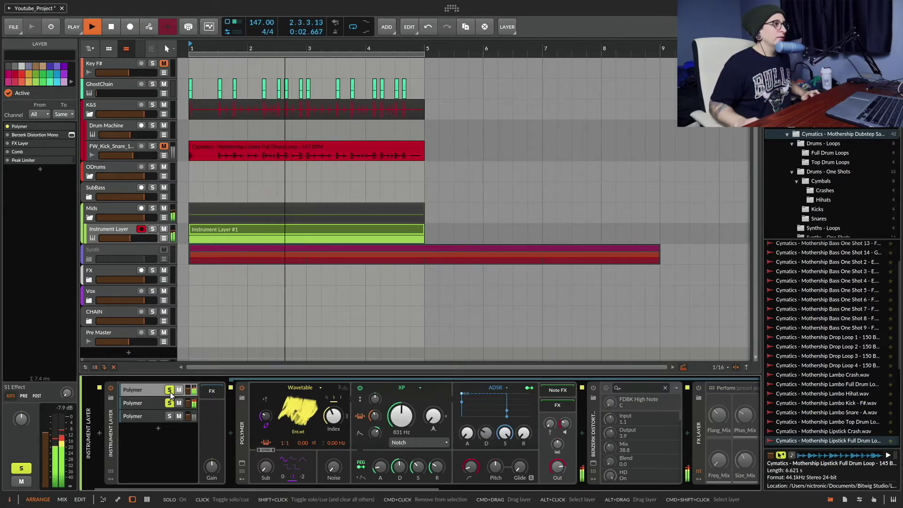
{"action": "key", "text": "space"}
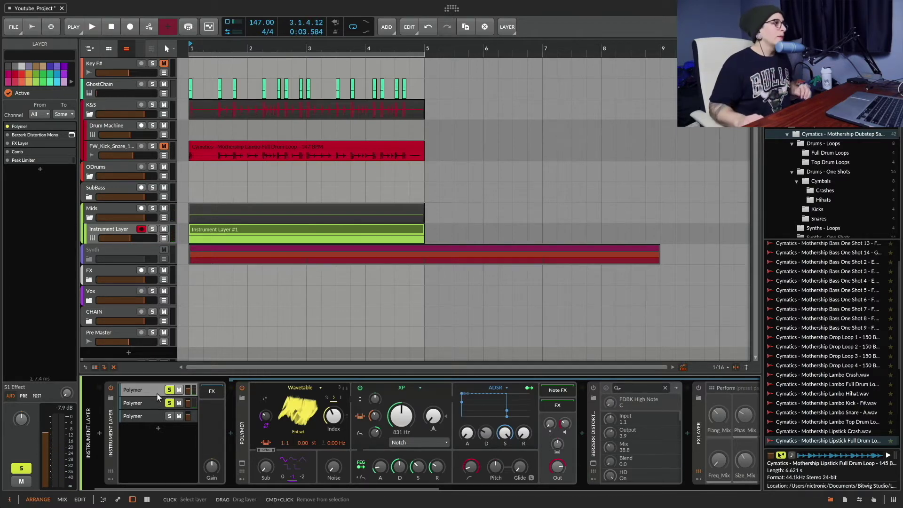
Unsolo the second Polymer layer and select the first so that only the first is soloed.
{"action": "left_click", "coordinate": [157, 393]}
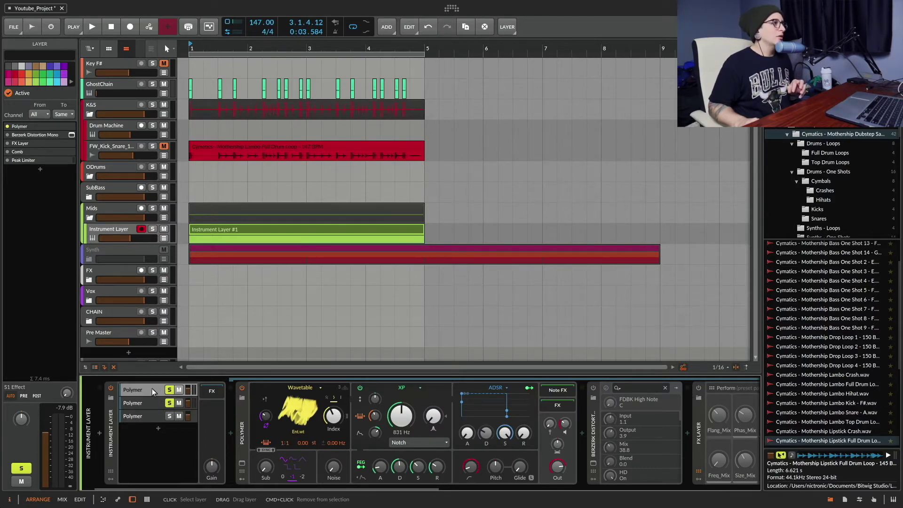
{"action": "left_click", "coordinate": [155, 391]}
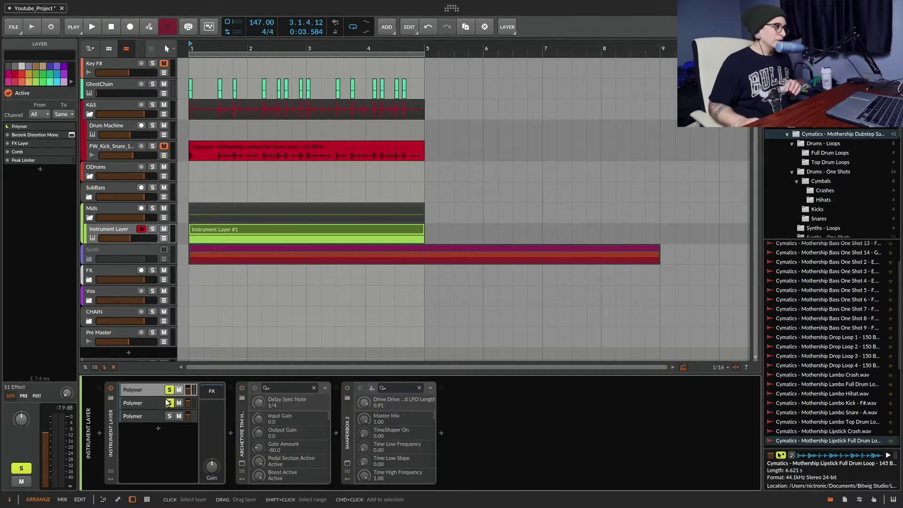
{"action": "left_click", "coordinate": [168, 403]}
{"action": "left_click", "coordinate": [159, 390]}
Enable the Berzerk Distortion device in the first Polymer layer's effects chain.
{"action": "scroll", "coordinate": [427, 422], "scroll_direction": "down", "scroll_amount": 3}
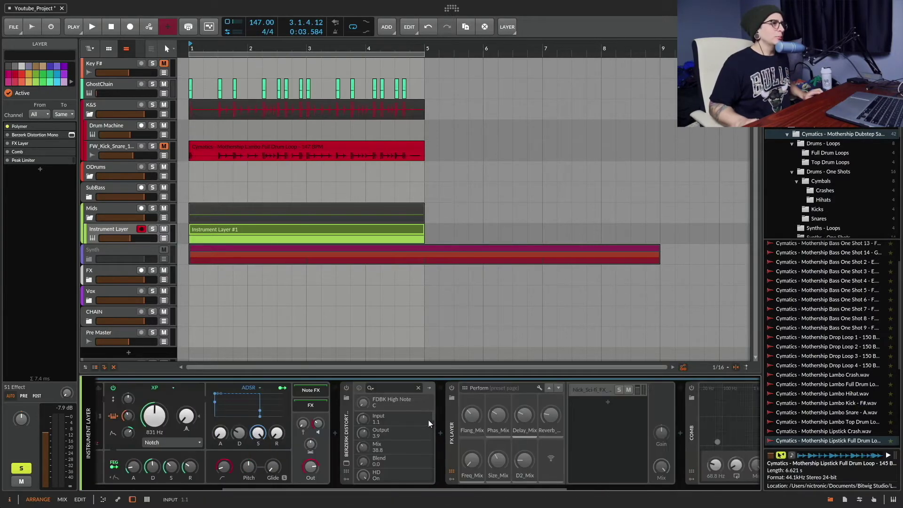
{"action": "left_click", "coordinate": [357, 387]}
{"action": "scroll", "coordinate": [395, 424], "scroll_direction": "down", "scroll_amount": 2}
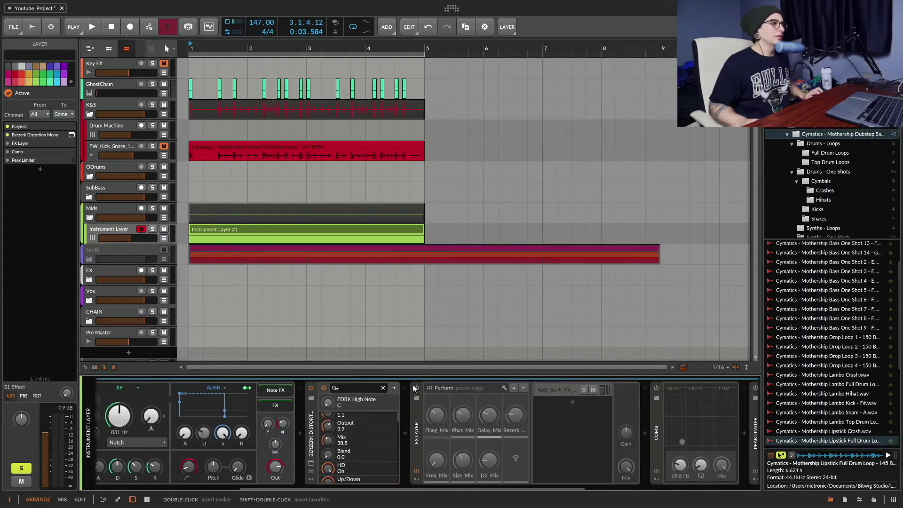
{"action": "scroll", "coordinate": [423, 413], "scroll_direction": "down", "scroll_amount": 10}
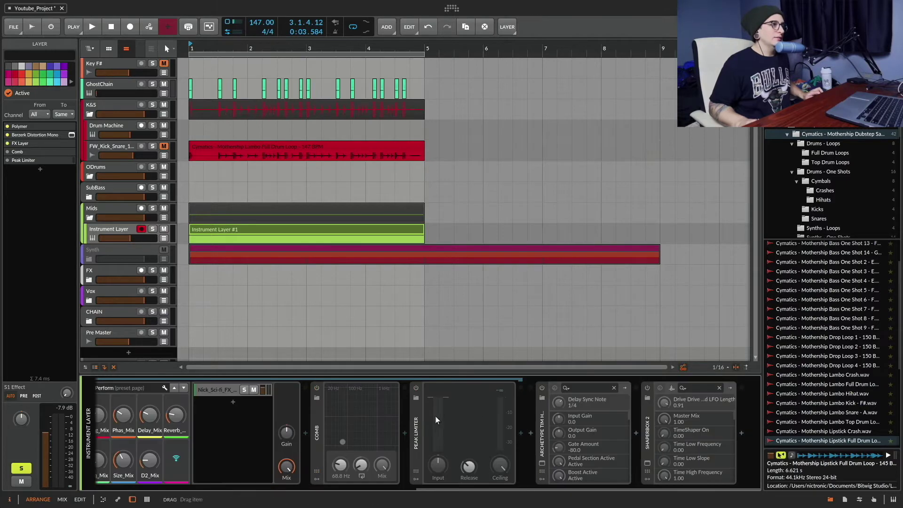
{"action": "left_click", "coordinate": [317, 388]}
{"action": "left_click", "coordinate": [417, 387]}
{"action": "scroll", "coordinate": [404, 395], "scroll_direction": "up", "scroll_amount": 12}
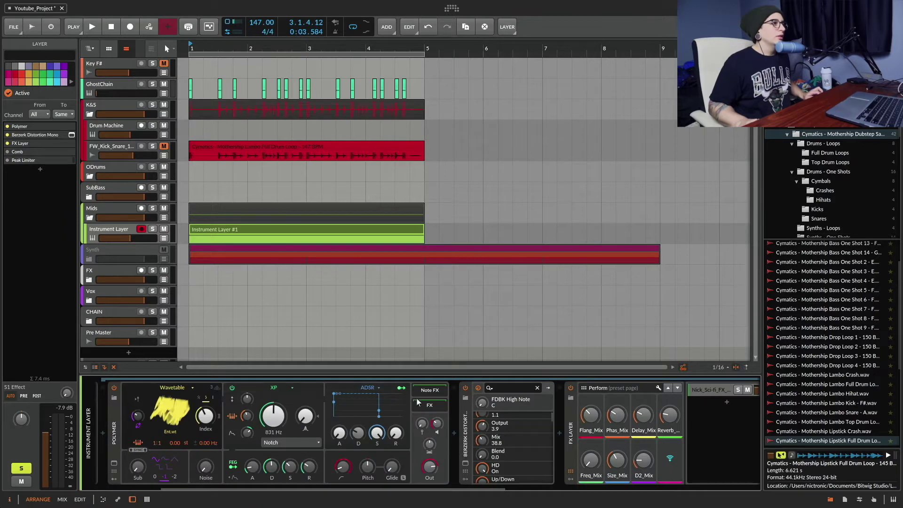
{"action": "left_click", "coordinate": [571, 388]}
{"action": "scroll", "coordinate": [445, 454], "scroll_direction": "left", "scroll_amount": 4}
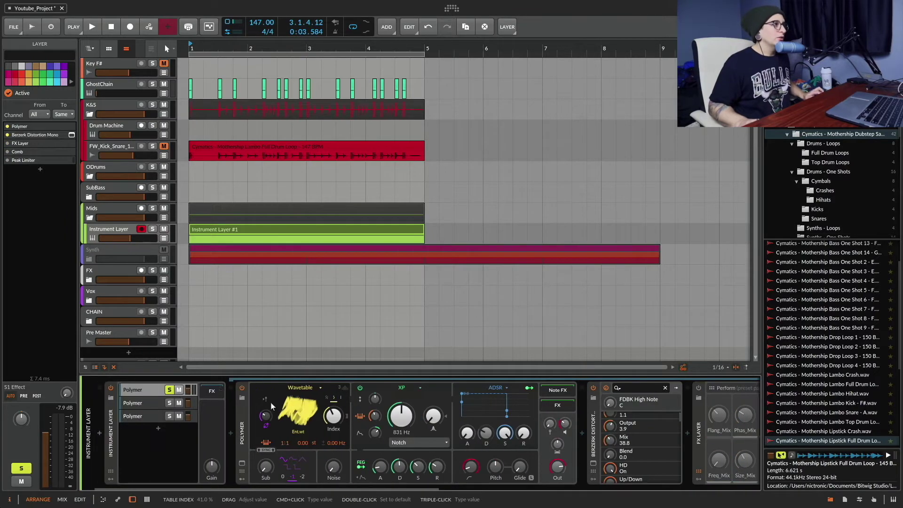
Audition the first Polymer layer with only the Berzerk Distortion active and view the distortion's parameters.
{"action": "scroll", "coordinate": [467, 421], "scroll_direction": "right", "scroll_amount": 4}
{"action": "scroll", "coordinate": [425, 415], "scroll_direction": "down", "scroll_amount": 3}
{"action": "key", "text": "space"}
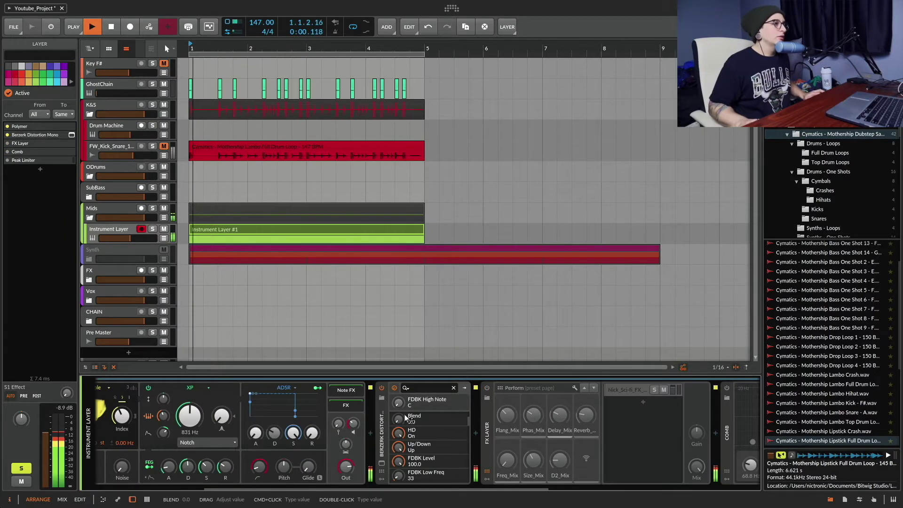
{"action": "key", "text": "space"}
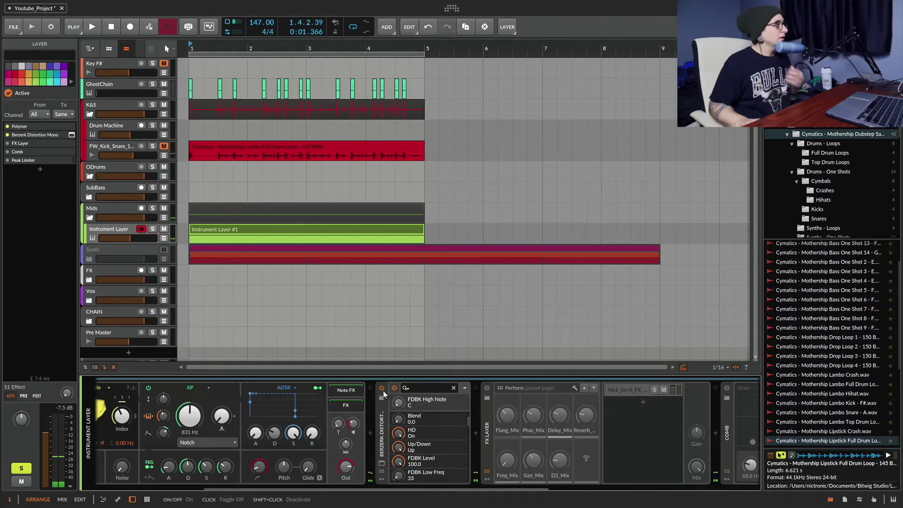
Enable the FX Layer in the first Polymer layer and review the devices inside its sci-fi FX chain.
{"action": "left_click", "coordinate": [487, 470]}
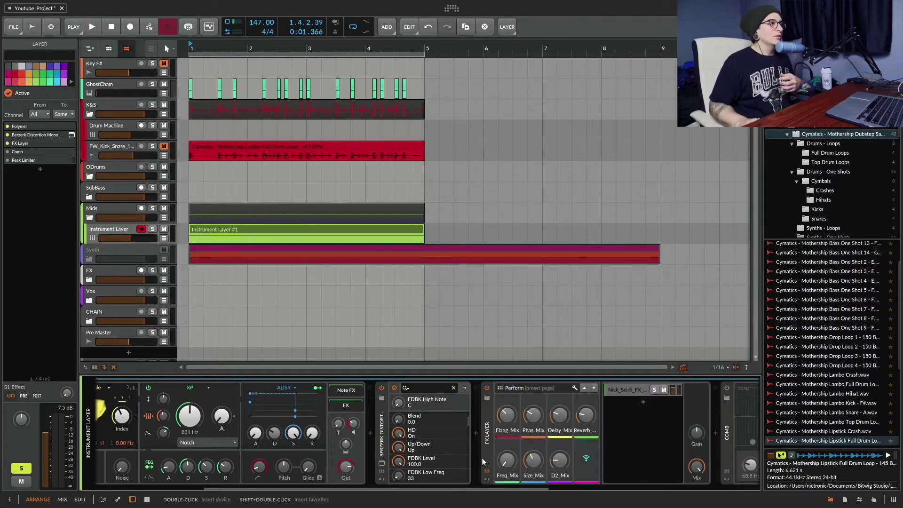
{"action": "left_click", "coordinate": [489, 470]}
{"action": "left_click", "coordinate": [521, 391]}
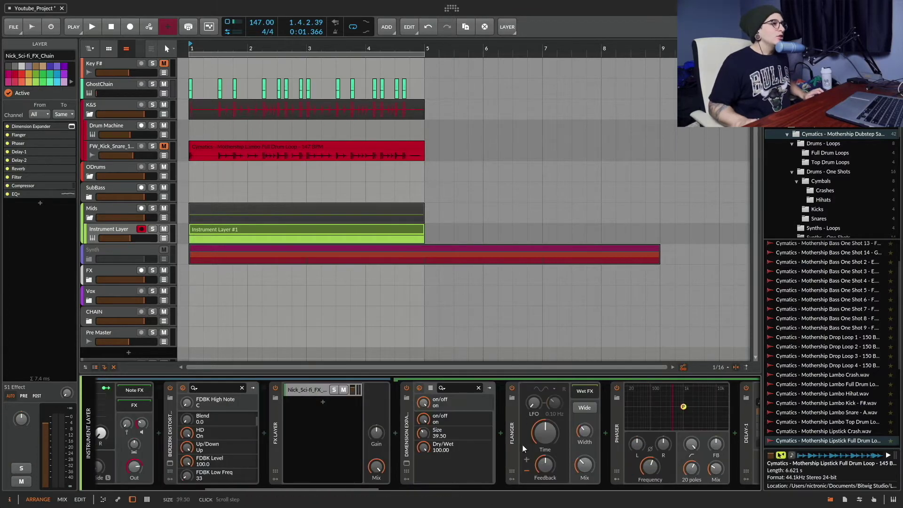
{"action": "scroll", "coordinate": [521, 444], "scroll_direction": "right", "scroll_amount": 6}
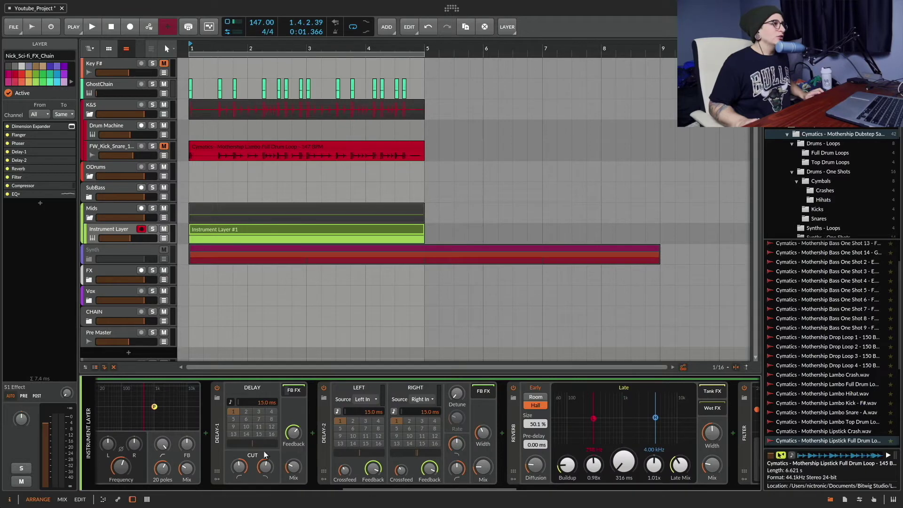
{"action": "scroll", "coordinate": [484, 425], "scroll_direction": "right", "scroll_amount": 6}
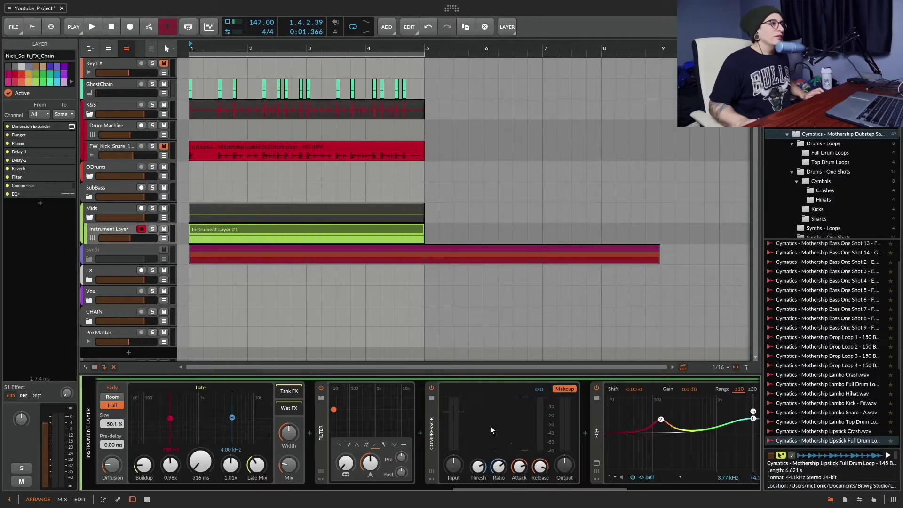
{"action": "scroll", "coordinate": [377, 426], "scroll_direction": "left", "scroll_amount": 1}
{"action": "scroll", "coordinate": [379, 424], "scroll_direction": "left", "scroll_amount": 8}
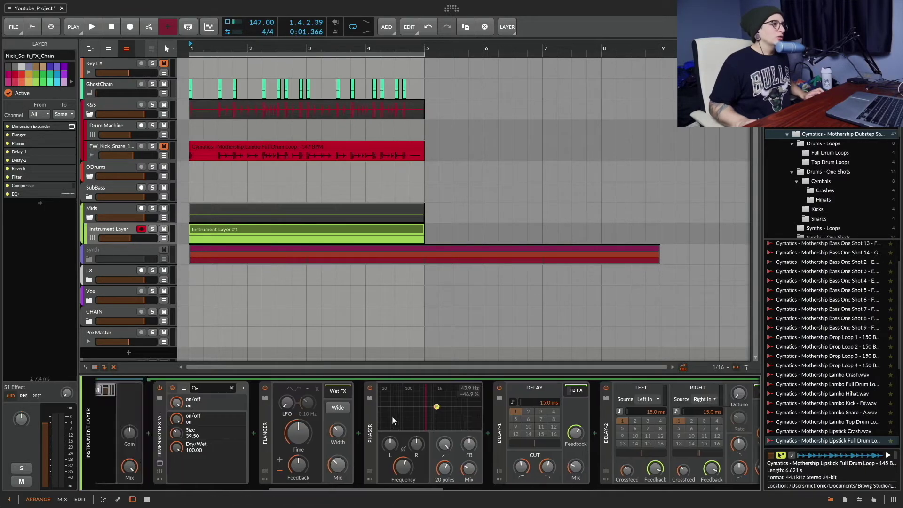
{"action": "left_click", "coordinate": [403, 391]}
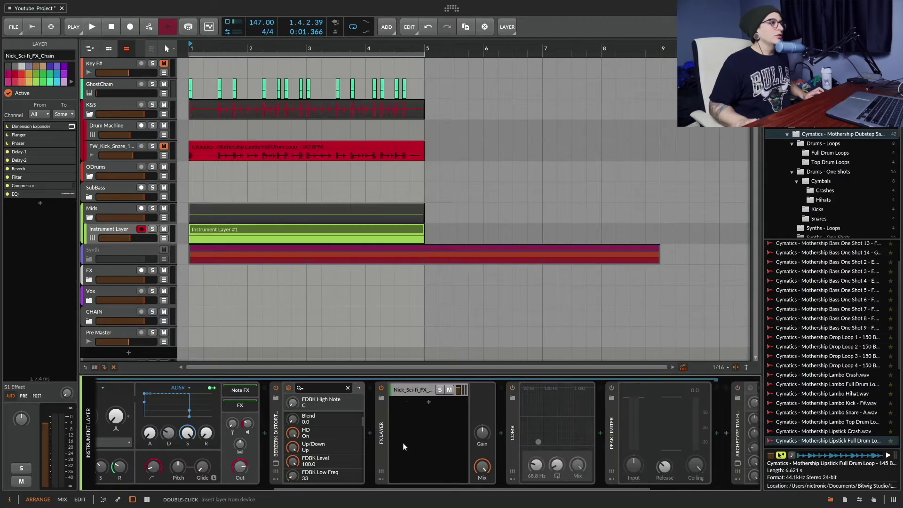
Show the FX Layer's Perform remote controls and audition the first Polymer layer with the FX Layer active.
{"action": "left_click", "coordinate": [379, 470]}
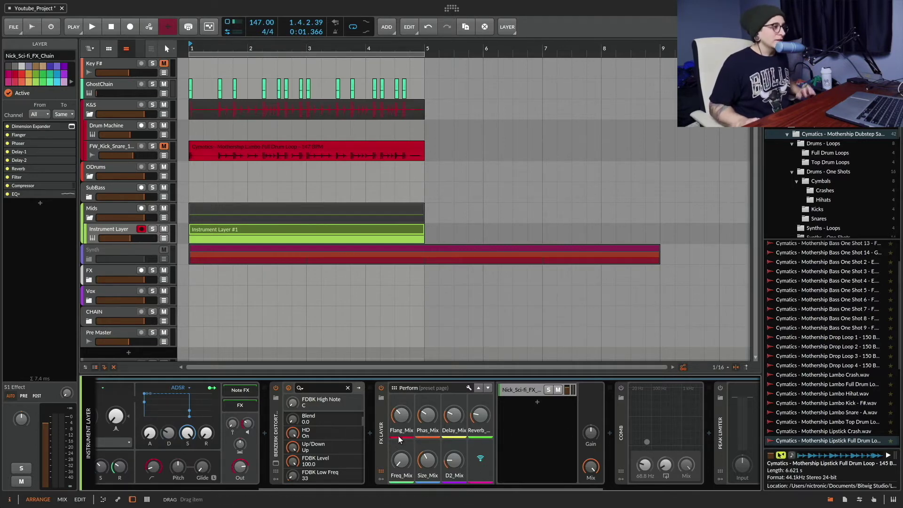
{"action": "key", "text": "space"}
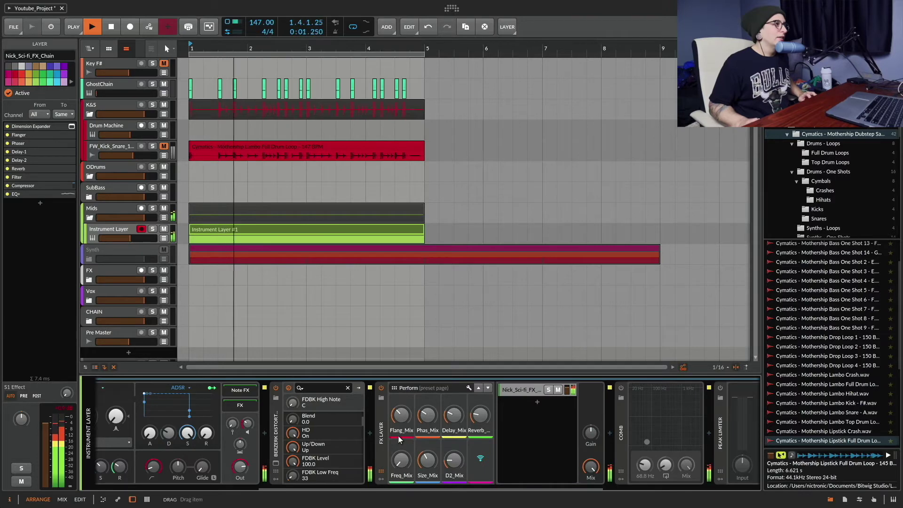
{"action": "key", "text": "space"}
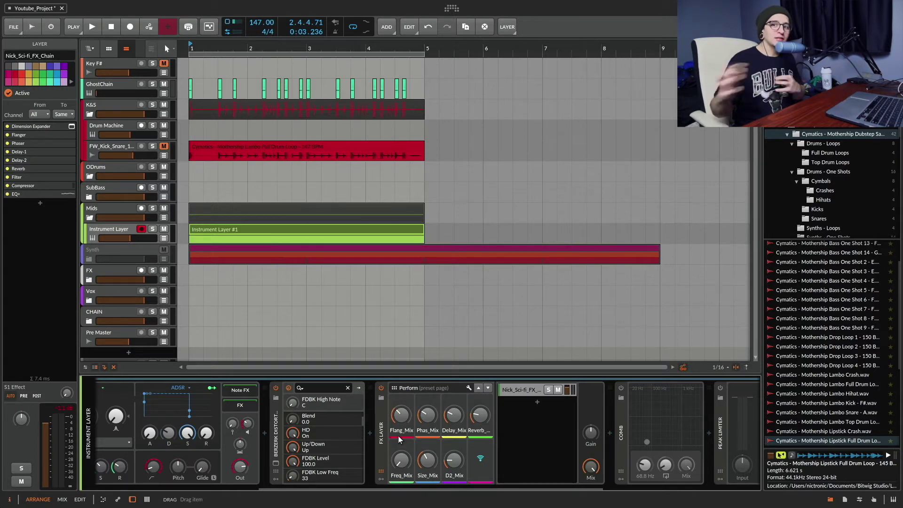
Enable the Comb device in the first Polymer layer and audition the sound with it.
{"action": "scroll", "coordinate": [464, 431], "scroll_direction": "right", "scroll_amount": 3}
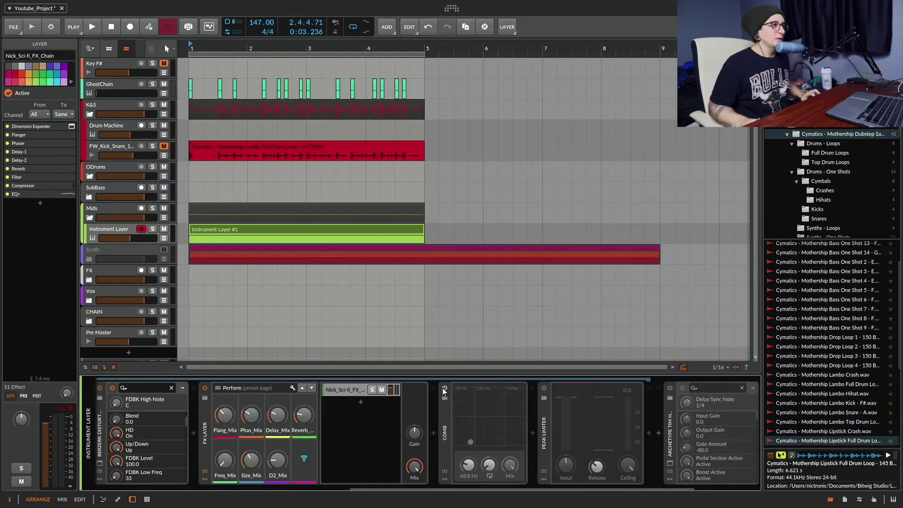
{"action": "key", "text": "space"}
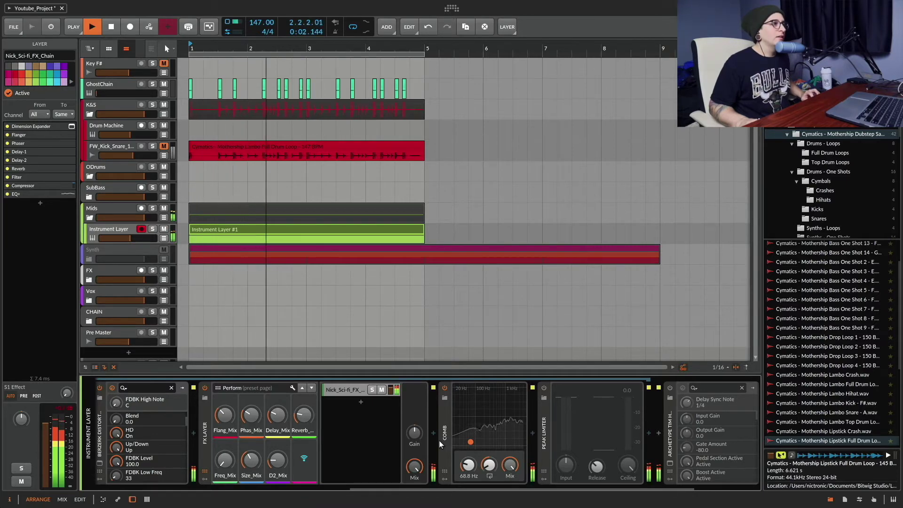
{"action": "key", "text": "space"}
Enable the Peak Limiter in the first Polymer layer and audition the layer with its full effects chain.
{"action": "scroll", "coordinate": [441, 439], "scroll_direction": "right", "scroll_amount": 2}
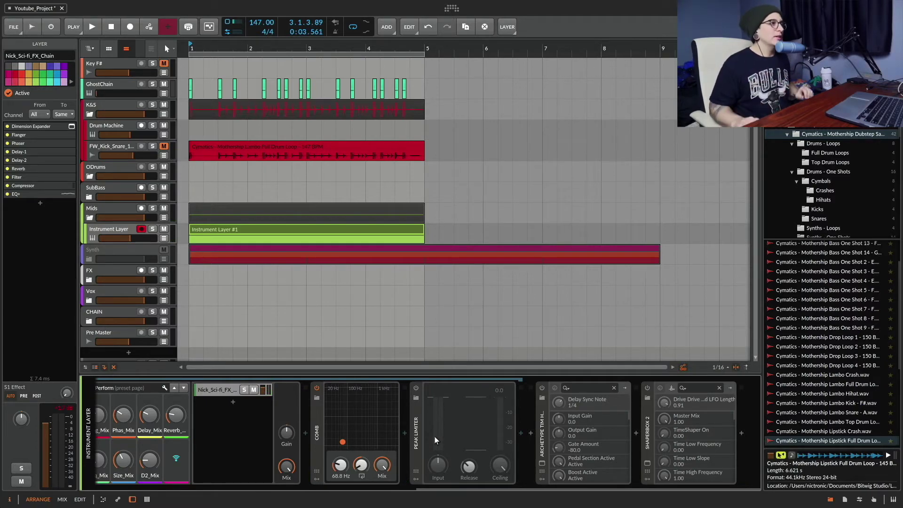
{"action": "key", "text": "space"}
{"action": "key", "text": "space"}
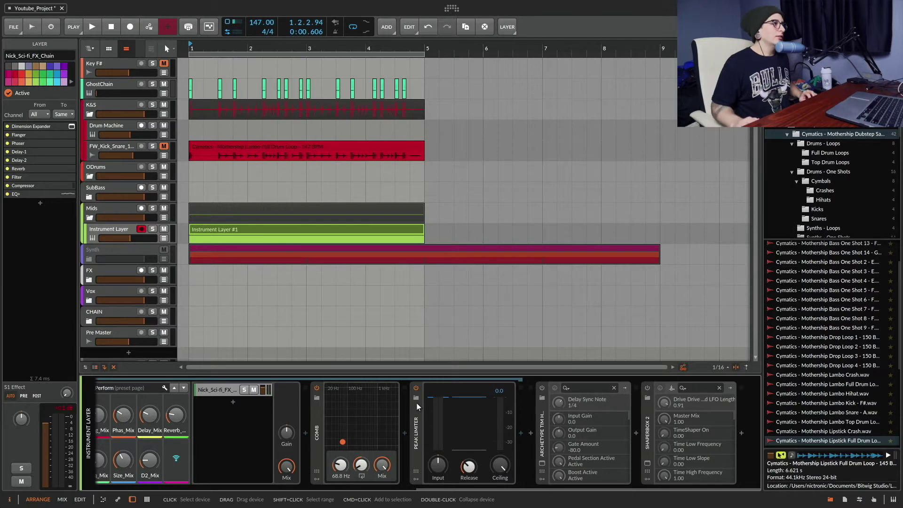
{"action": "key", "text": "space"}
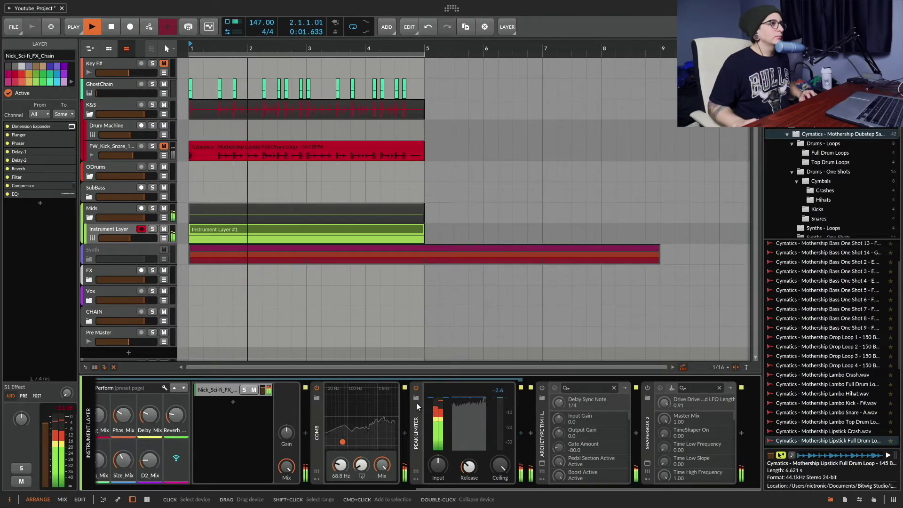
{"action": "left_click", "coordinate": [125, 227]}
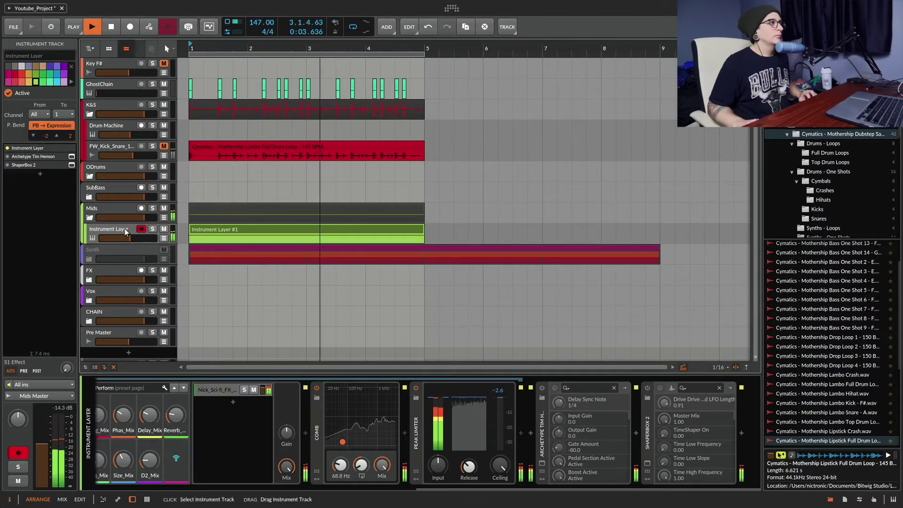
{"action": "key", "text": "space"}
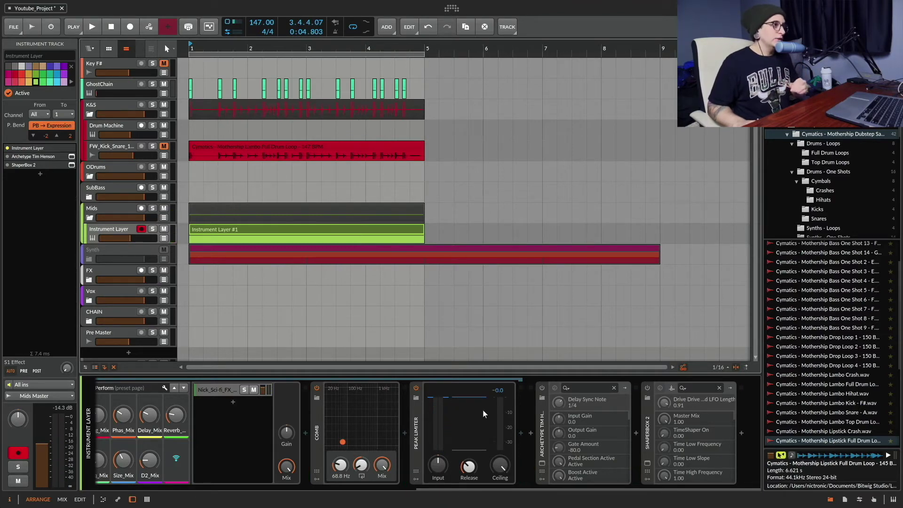
Review the second Polymer layer's effects chain and solo that layer instead of the first.
{"action": "scroll", "coordinate": [483, 411], "scroll_direction": "left", "scroll_amount": 5}
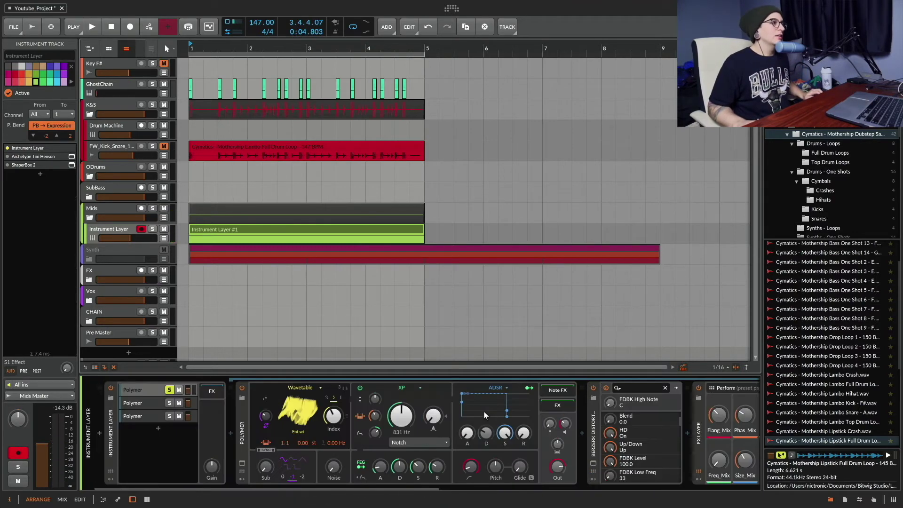
{"action": "left_click", "coordinate": [145, 413]}
{"action": "scroll", "coordinate": [396, 441], "scroll_direction": "right", "scroll_amount": 5}
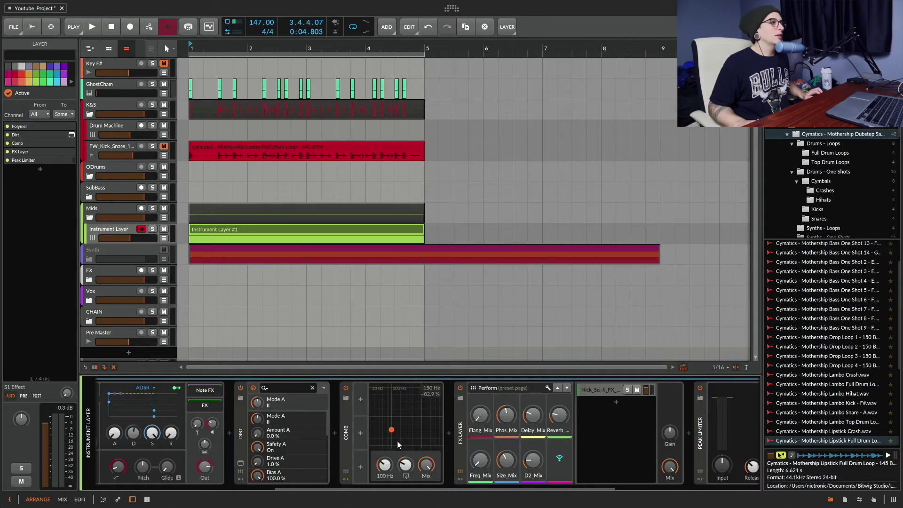
{"action": "scroll", "coordinate": [397, 441], "scroll_direction": "left", "scroll_amount": 5}
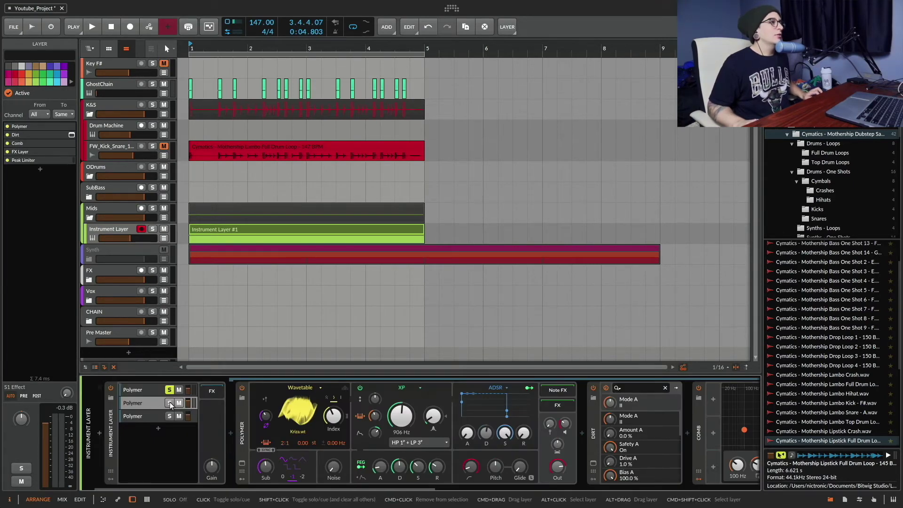
{"action": "scroll", "coordinate": [454, 435], "scroll_direction": "right", "scroll_amount": 10}
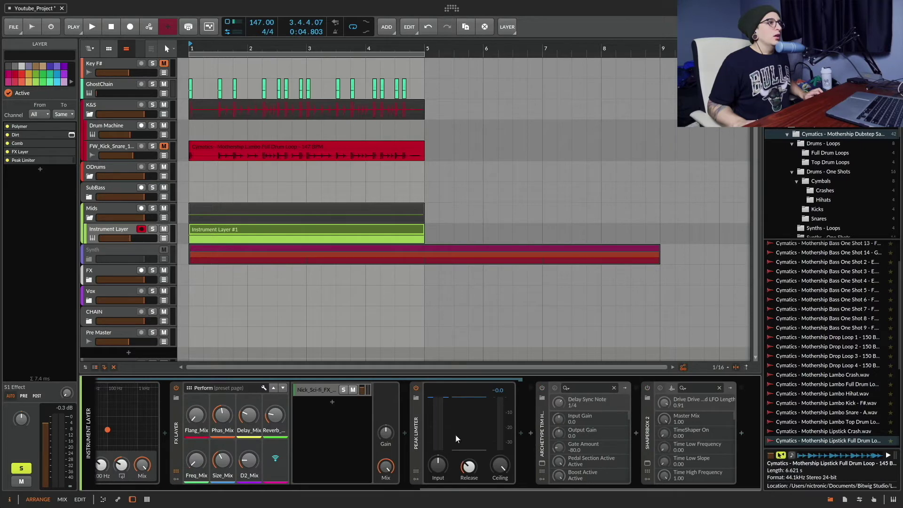
{"action": "scroll", "coordinate": [456, 438], "scroll_direction": "left", "scroll_amount": 10}
{"action": "left_click", "coordinate": [161, 393]}
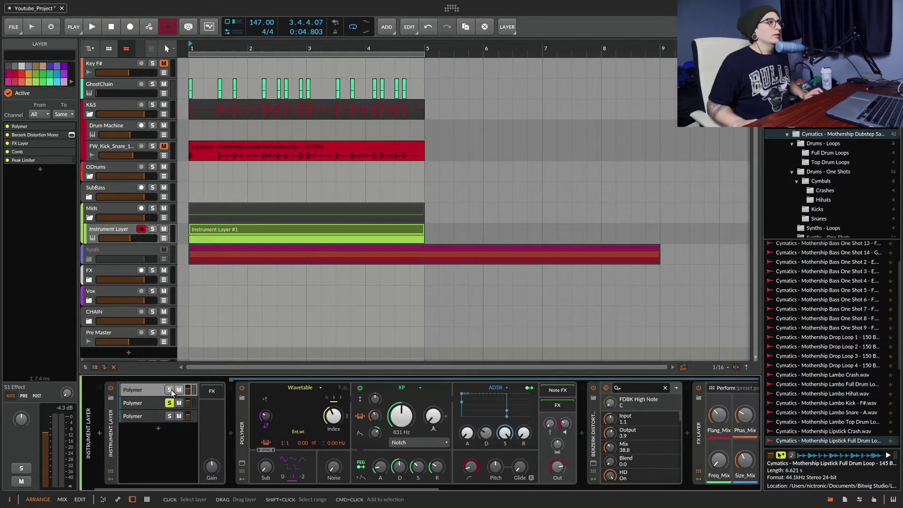
{"action": "left_click", "coordinate": [141, 403]}
Audition the soloed second Polymer layer and bypass its Dirt, Comb and FX Layer devices.
{"action": "key", "text": "space"}
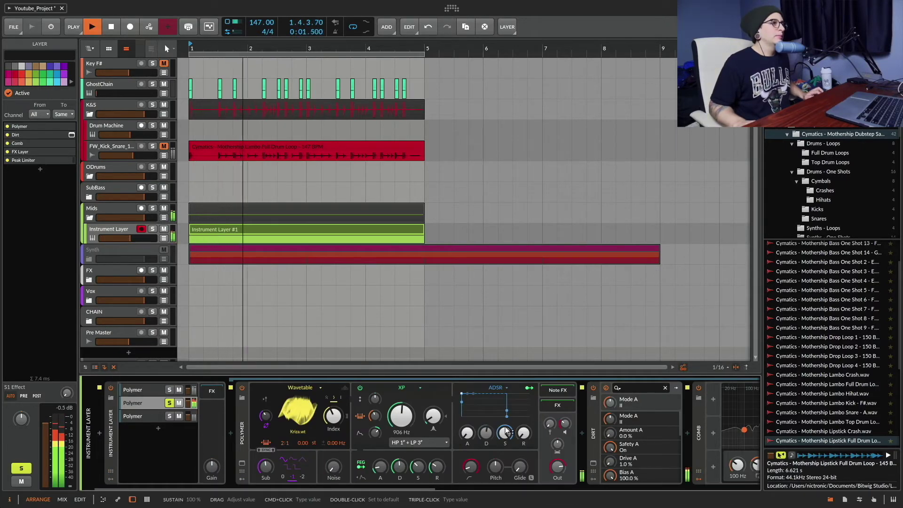
{"action": "scroll", "coordinate": [475, 396], "scroll_direction": "right", "scroll_amount": 5}
{"action": "key", "text": "space"}
{"action": "scroll", "coordinate": [481, 385], "scroll_direction": "right", "scroll_amount": 5}
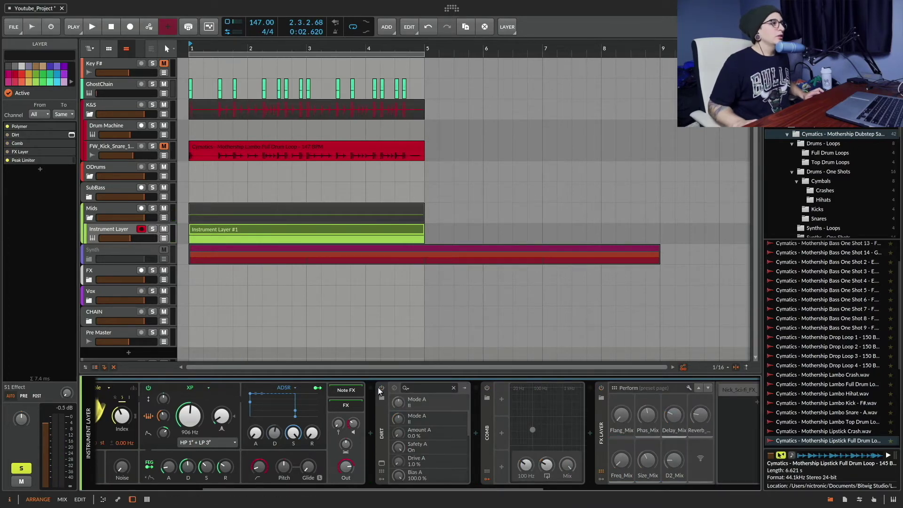
{"action": "scroll", "coordinate": [386, 406], "scroll_direction": "left", "scroll_amount": 4}
Enable the Dirt device in the second Polymer layer and audition the sound with it.
{"action": "left_click", "coordinate": [522, 387]}
{"action": "key", "text": "space"}
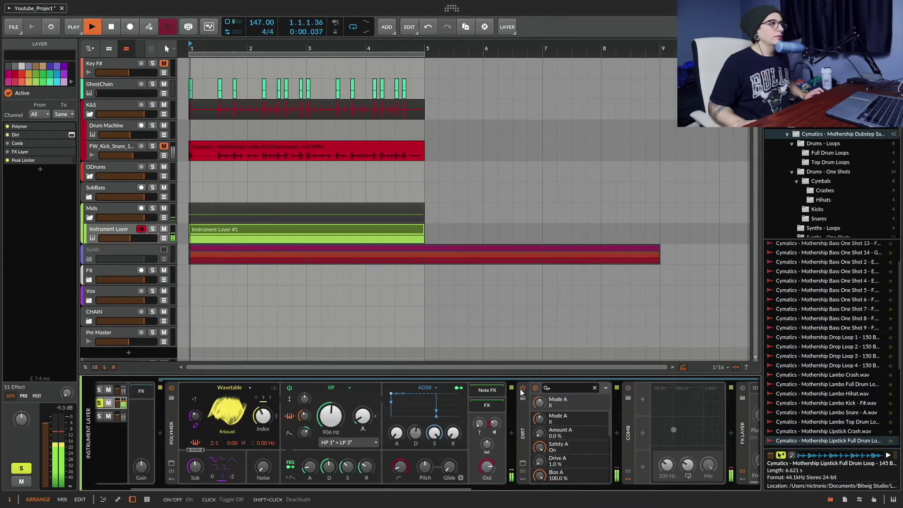
{"action": "key", "text": "space"}
Enable the Comb device after Dirt in the second Polymer layer and audition the result.
{"action": "left_click", "coordinate": [628, 388]}
{"action": "key", "text": "space"}
{"action": "scroll", "coordinate": [631, 399], "scroll_direction": "right", "scroll_amount": 5}
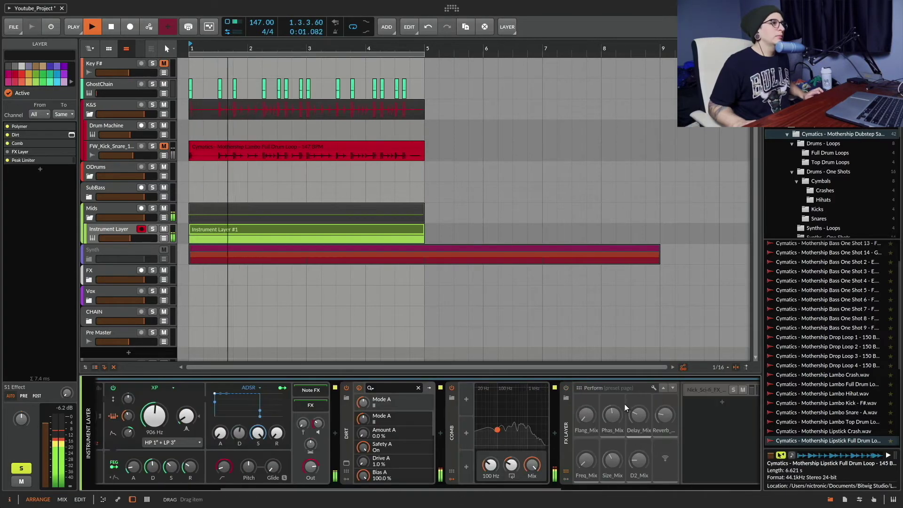
{"action": "key", "text": "space"}
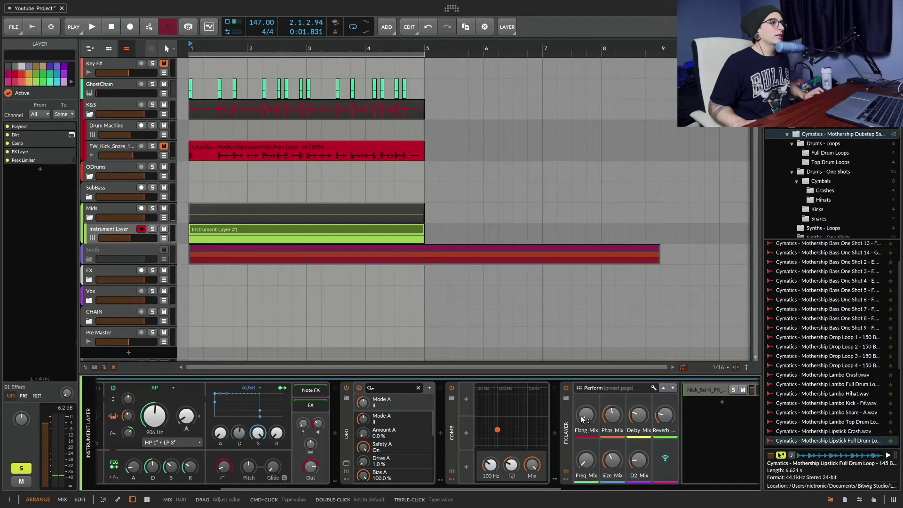
Enable the FX Layer in the second Polymer layer and audition the layer with its whole effects chain.
{"action": "scroll", "coordinate": [510, 426], "scroll_direction": "right", "scroll_amount": 6}
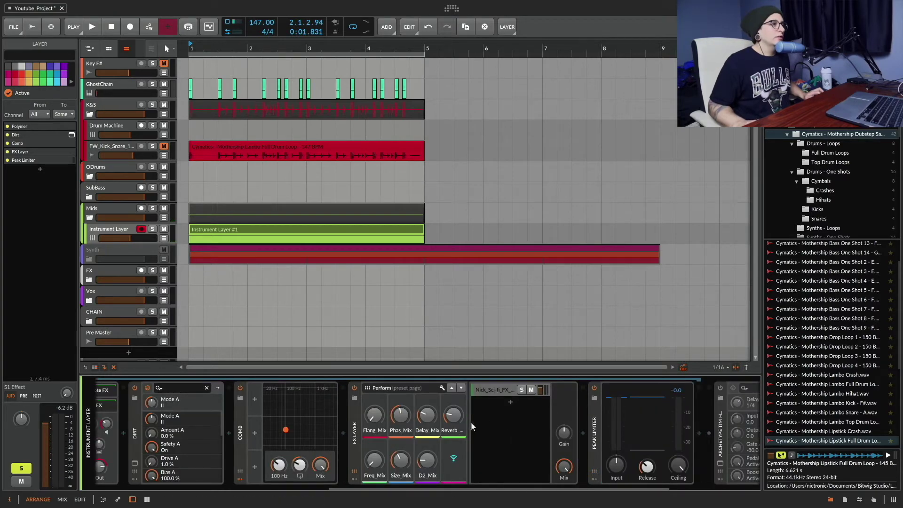
{"action": "scroll", "coordinate": [473, 422], "scroll_direction": "right", "scroll_amount": 5}
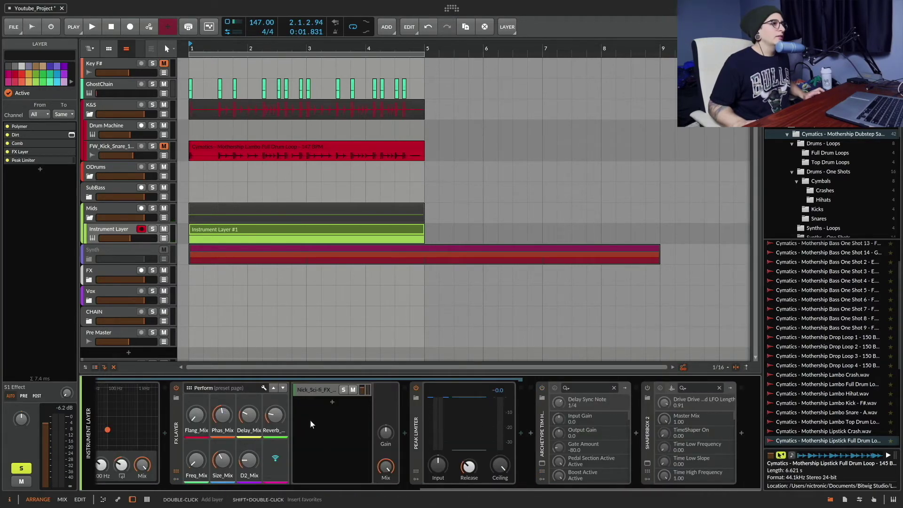
{"action": "key", "text": "space"}
{"action": "scroll", "coordinate": [348, 417], "scroll_direction": "left", "scroll_amount": 15}
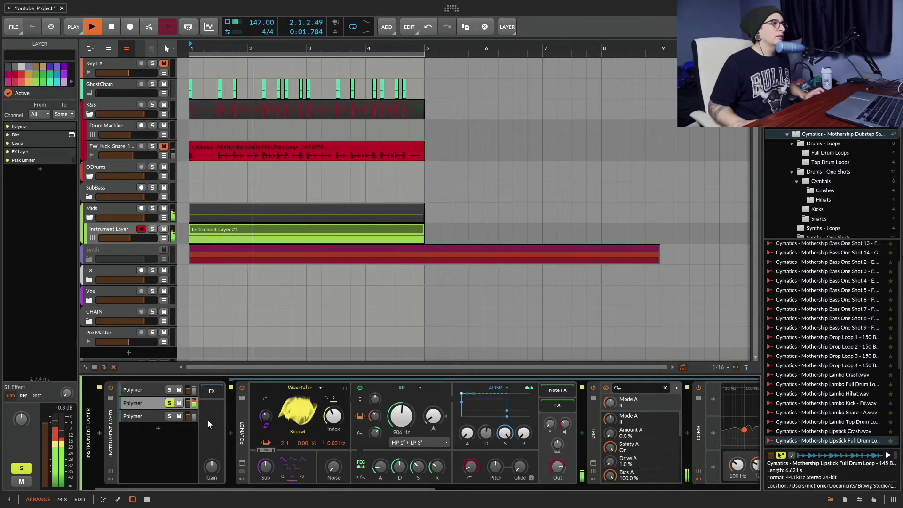
{"action": "key", "text": "space"}
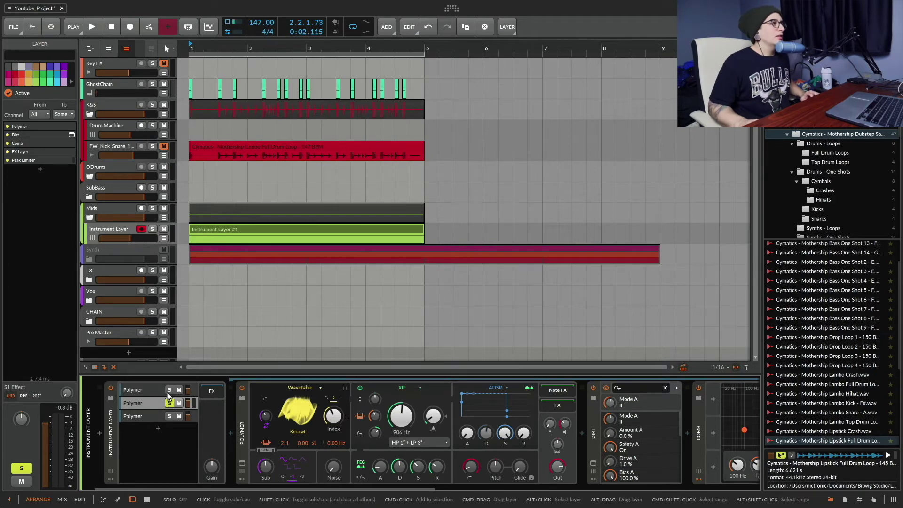
Solo the first Polymer layer alongside the second and audition both with all their effects active.
{"action": "scroll", "coordinate": [174, 399], "scroll_direction": "right", "scroll_amount": 5}
{"action": "key", "text": "space"}
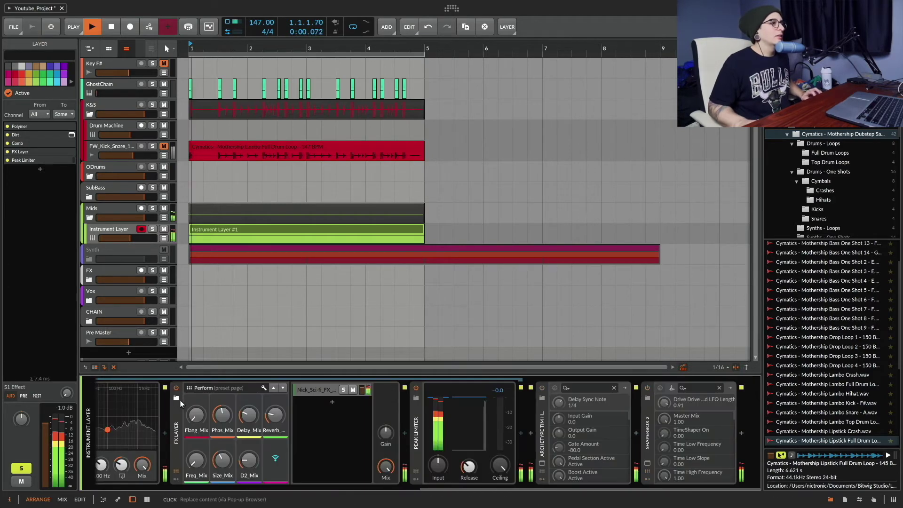
{"action": "scroll", "coordinate": [180, 400], "scroll_direction": "left", "scroll_amount": 5}
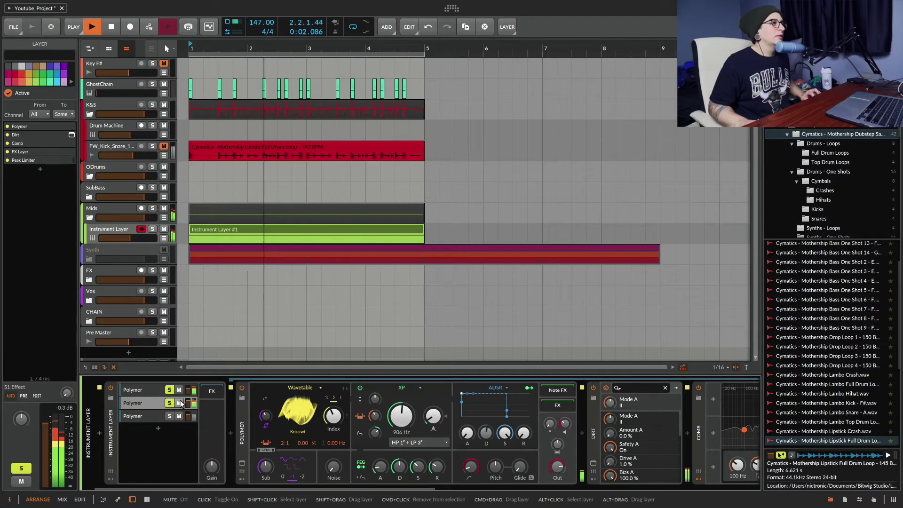
{"action": "key", "text": "space"}
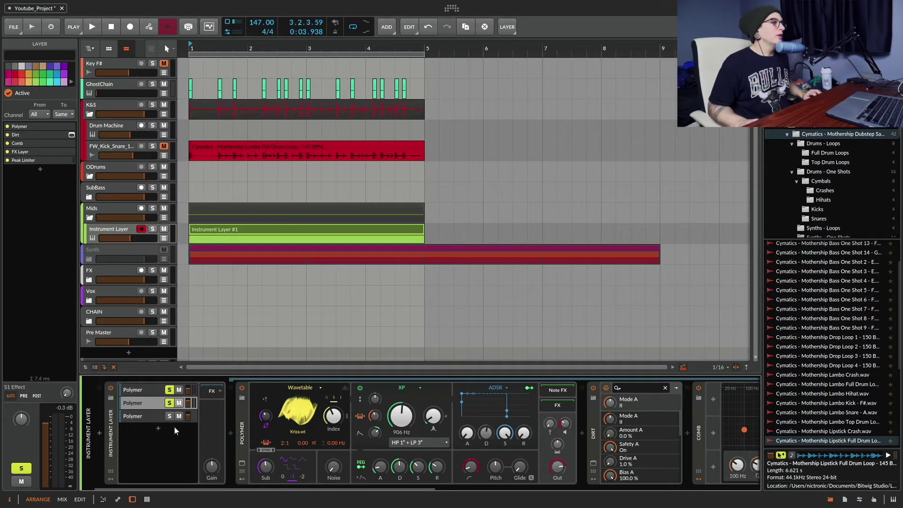
Select the third Polymer layer, solo only that layer and start auditioning it.
{"action": "left_click", "coordinate": [141, 414]}
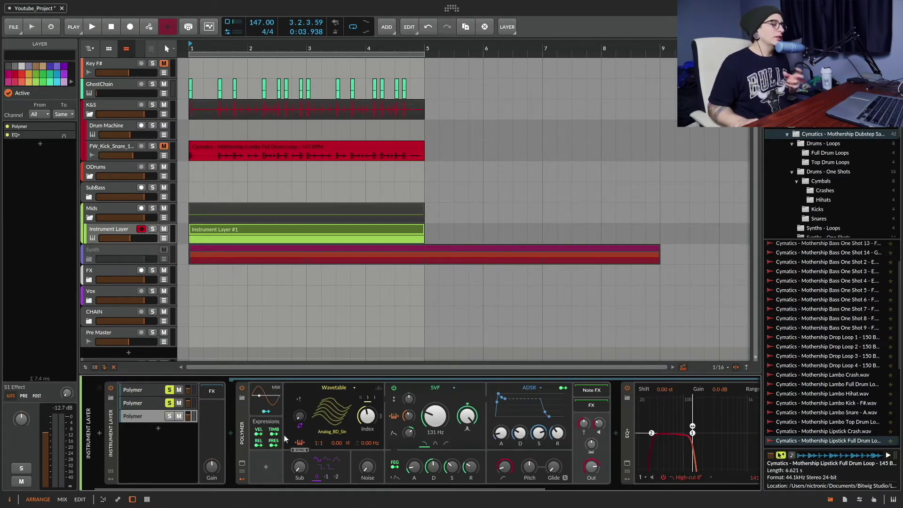
{"action": "left_click", "coordinate": [169, 415]}
{"action": "left_click", "coordinate": [169, 402]}
{"action": "left_click", "coordinate": [169, 389]}
{"action": "key", "text": "space"}
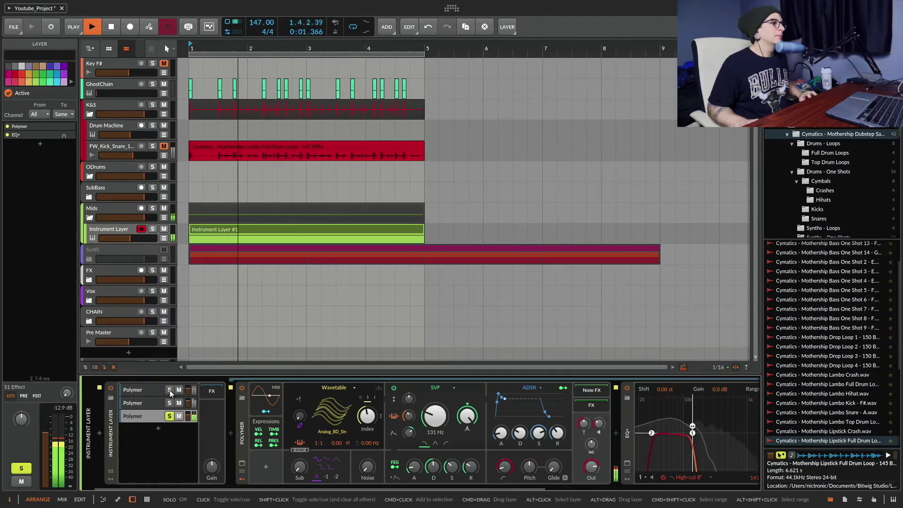
Stop playback and unsolo the third Polymer layer so all three layers are heard together.
{"action": "key", "text": "space"}
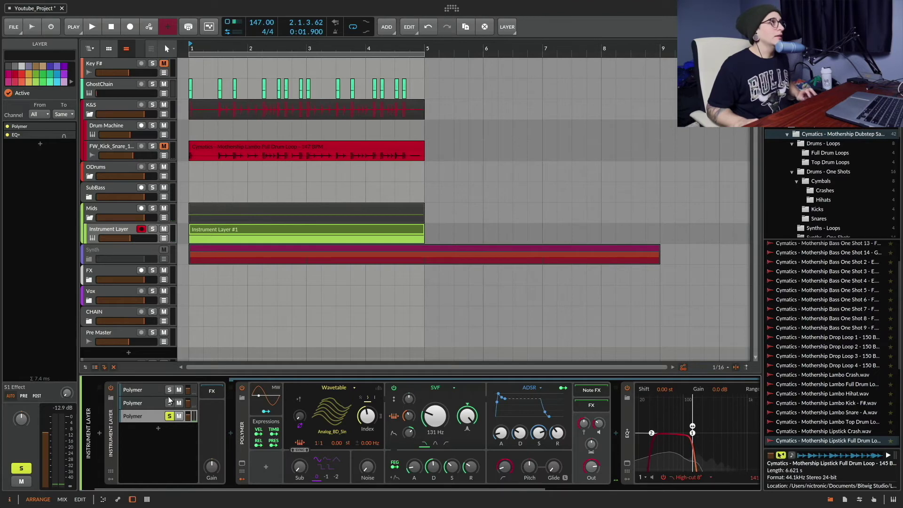
{"action": "left_click", "coordinate": [169, 416]}
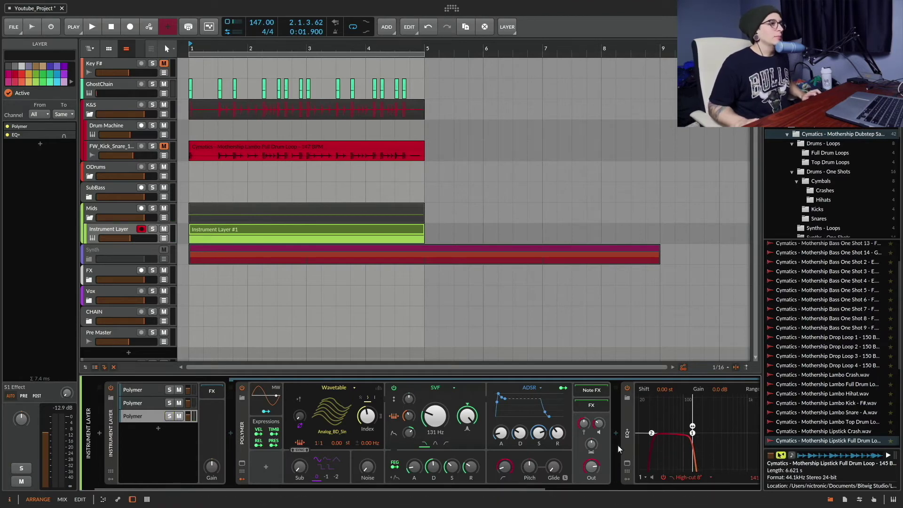
Examine the effects following the Instrument Layer and the third Polymer layer's wavetable, filter, envelope and EQ+ settings.
{"action": "left_click", "coordinate": [211, 414]}
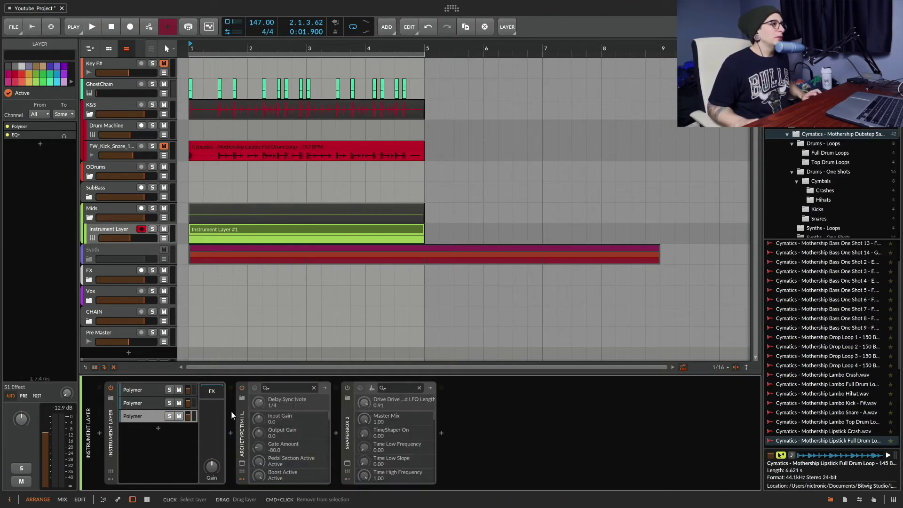
{"action": "left_click", "coordinate": [159, 416]}
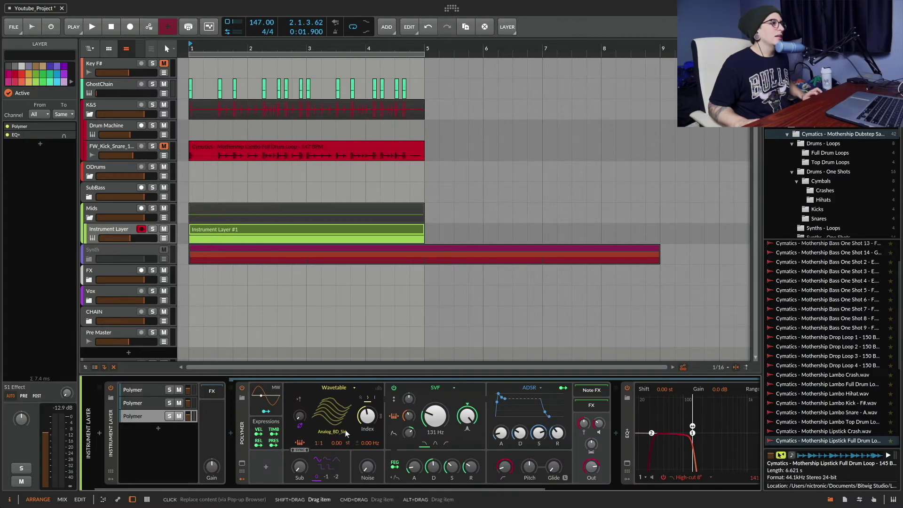
{"action": "scroll", "coordinate": [345, 430], "scroll_direction": "right", "scroll_amount": 3}
{"action": "scroll", "coordinate": [364, 425], "scroll_direction": "right", "scroll_amount": 3}
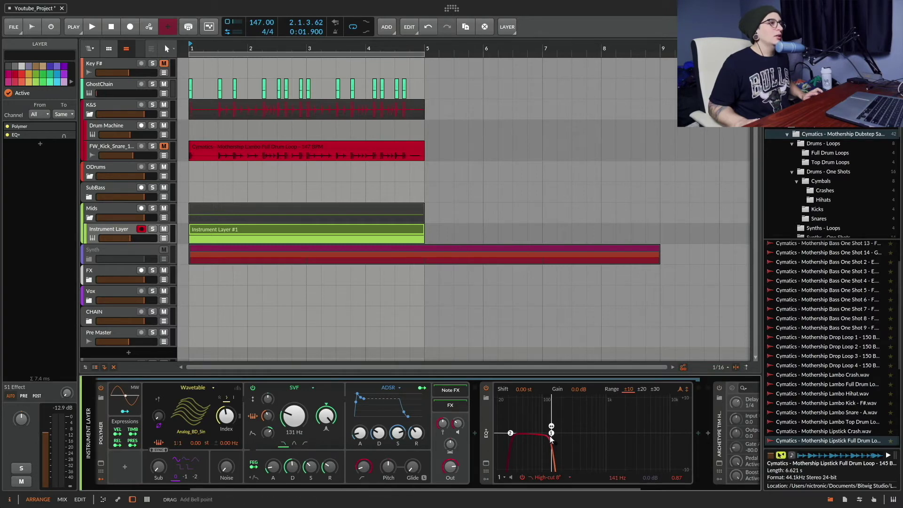
{"action": "scroll", "coordinate": [552, 461], "scroll_direction": "right", "scroll_amount": 6}
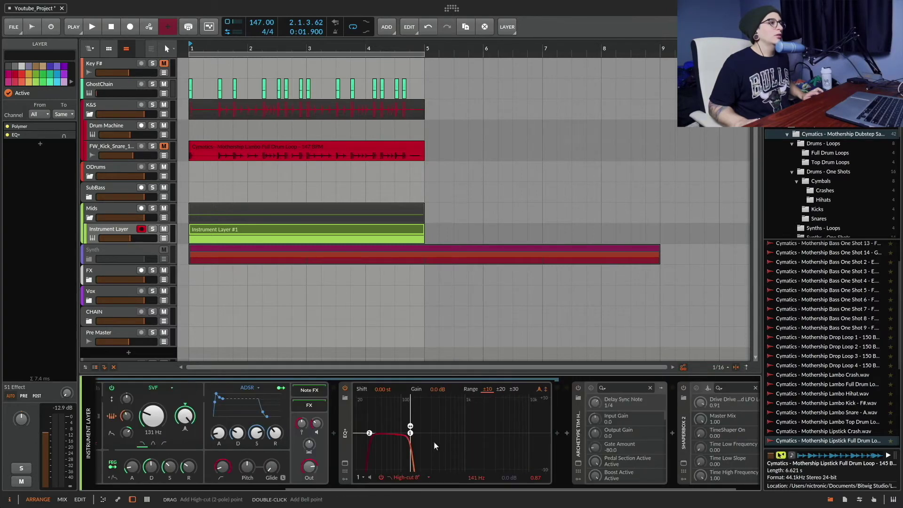
{"action": "scroll", "coordinate": [428, 438], "scroll_direction": "right", "scroll_amount": 2}
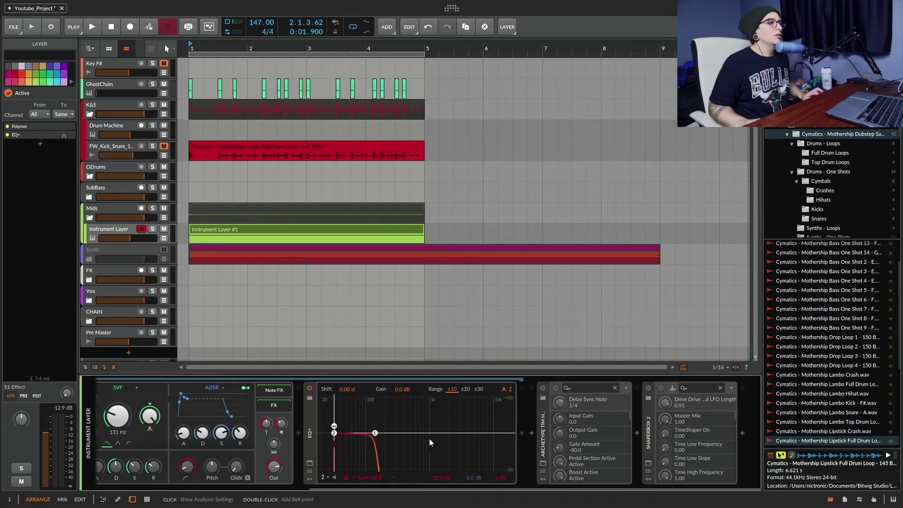
{"action": "scroll", "coordinate": [427, 417], "scroll_direction": "left", "scroll_amount": 10}
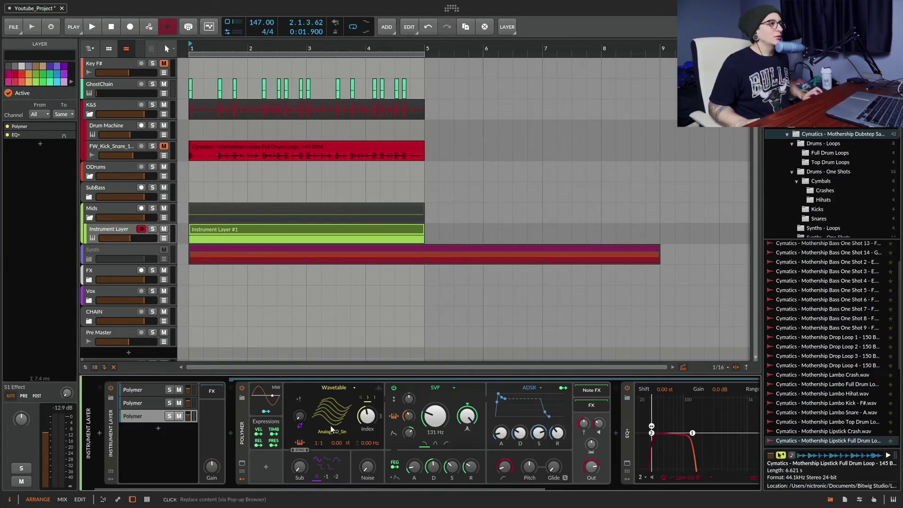
{"action": "scroll", "coordinate": [331, 425], "scroll_direction": "right", "scroll_amount": 10}
Enable Archetype Tim Henson after the Instrument Layer and show its amp section in the plug-in window.
{"action": "left_click", "coordinate": [543, 434]}
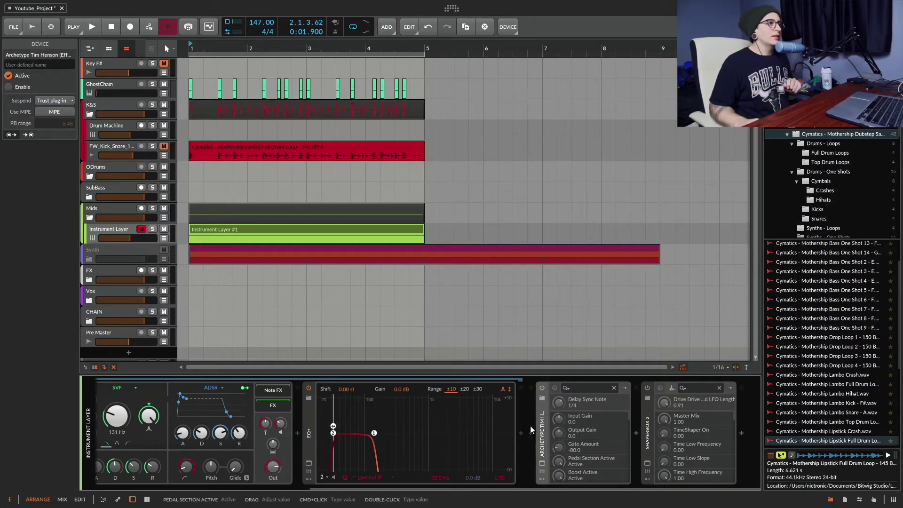
{"action": "left_click", "coordinate": [553, 387]}
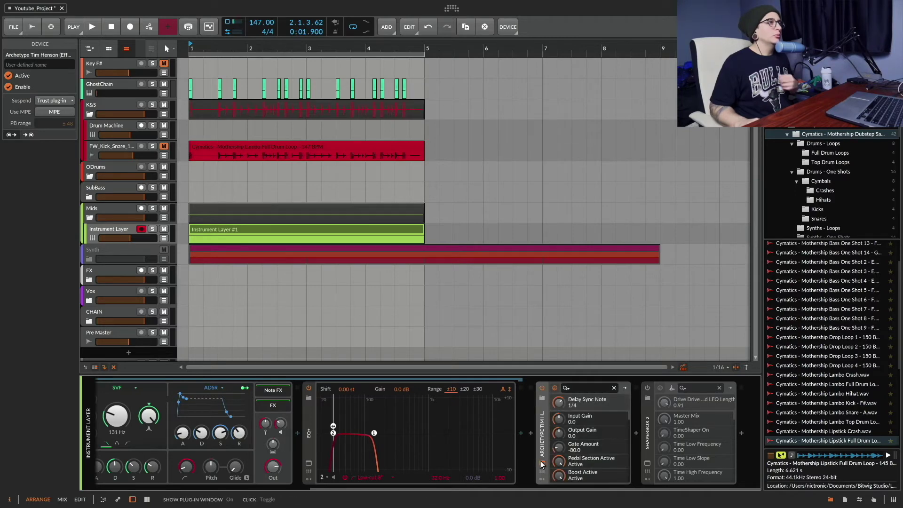
{"action": "left_click", "coordinate": [541, 462]}
{"action": "left_click", "coordinate": [428, 96]}
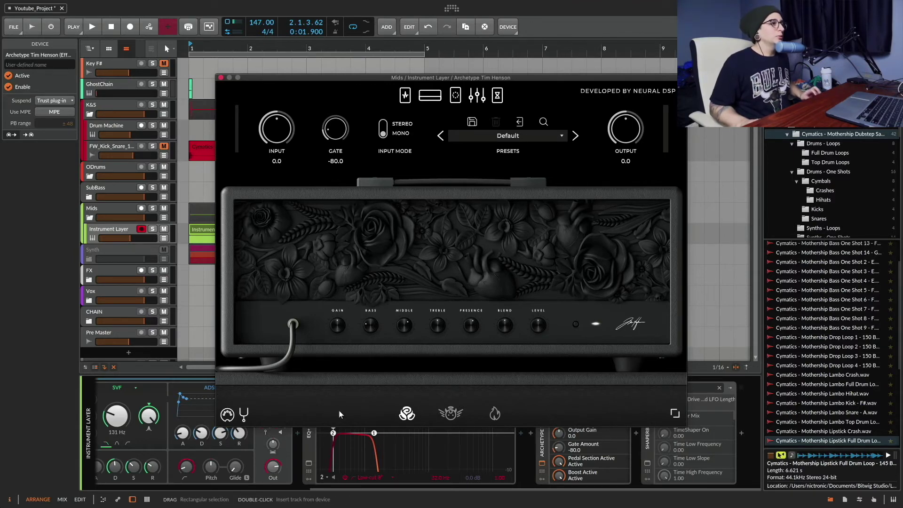
Audition all three Polymer layers together through Archetype Tim Henson.
{"action": "scroll", "coordinate": [353, 440], "scroll_direction": "left", "scroll_amount": 3}
{"action": "scroll", "coordinate": [353, 440], "scroll_direction": "left", "scroll_amount": 5}
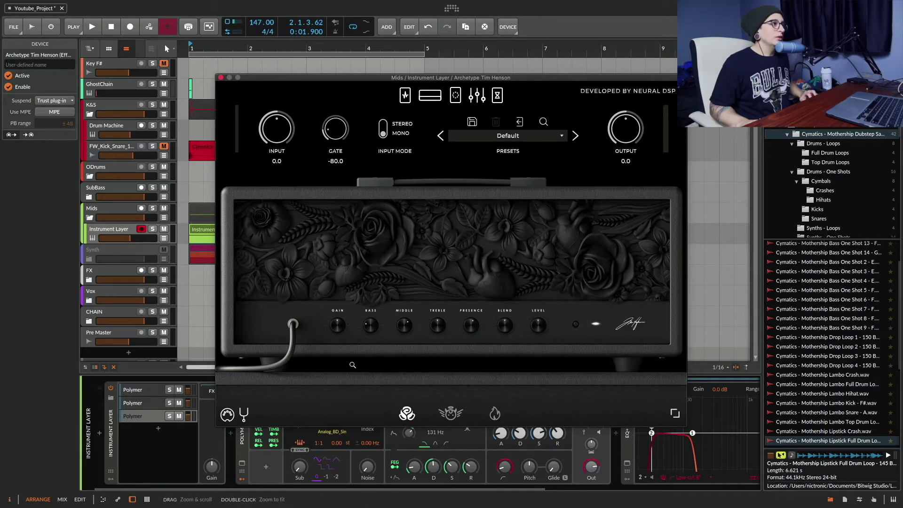
{"action": "key", "text": "space"}
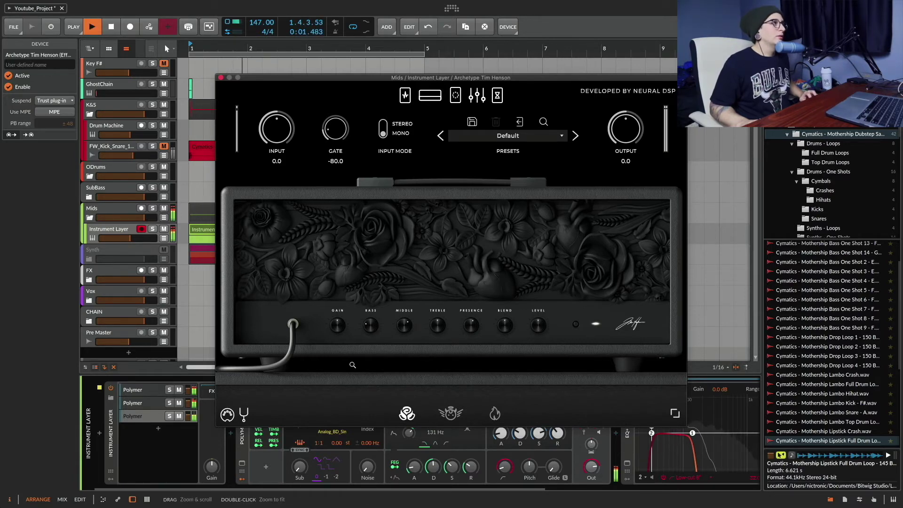
{"action": "key", "text": "space"}
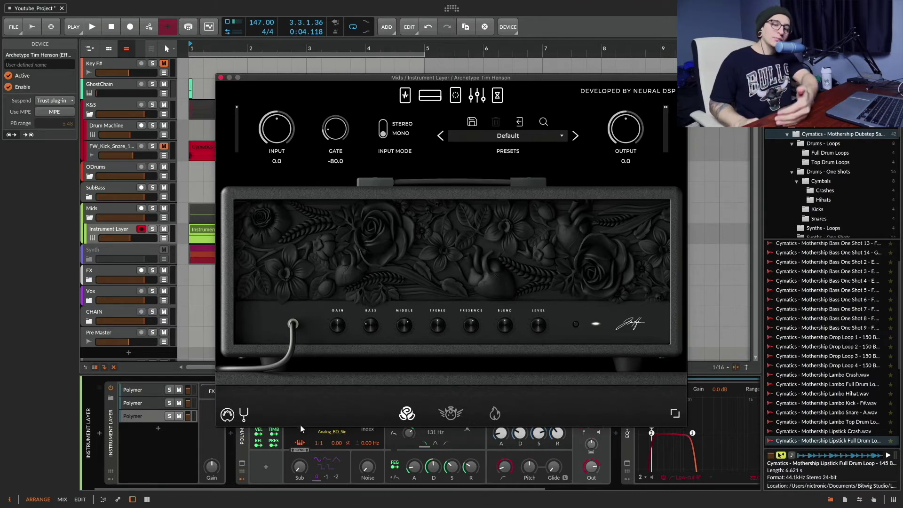
Open the DSP Performance Graph and play the layered bass to check the processing load.
{"action": "left_click", "coordinate": [227, 22]}
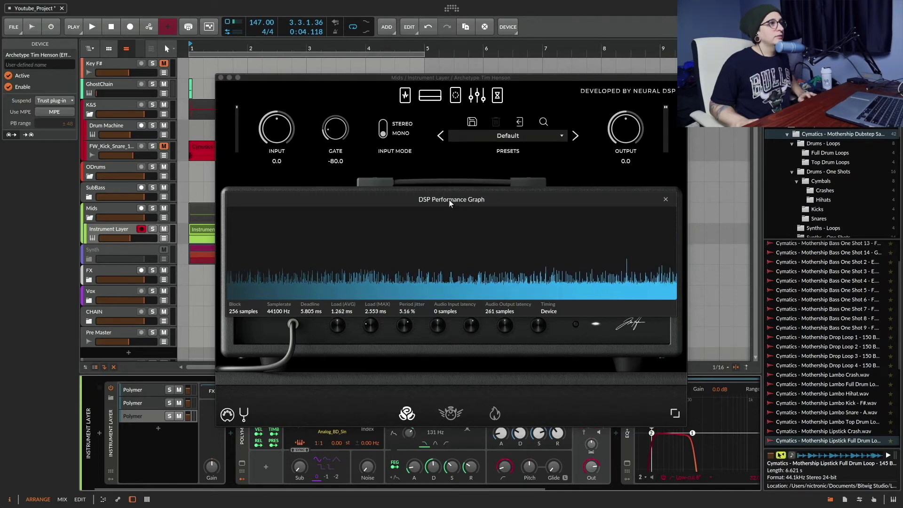
{"action": "key", "text": "space"}
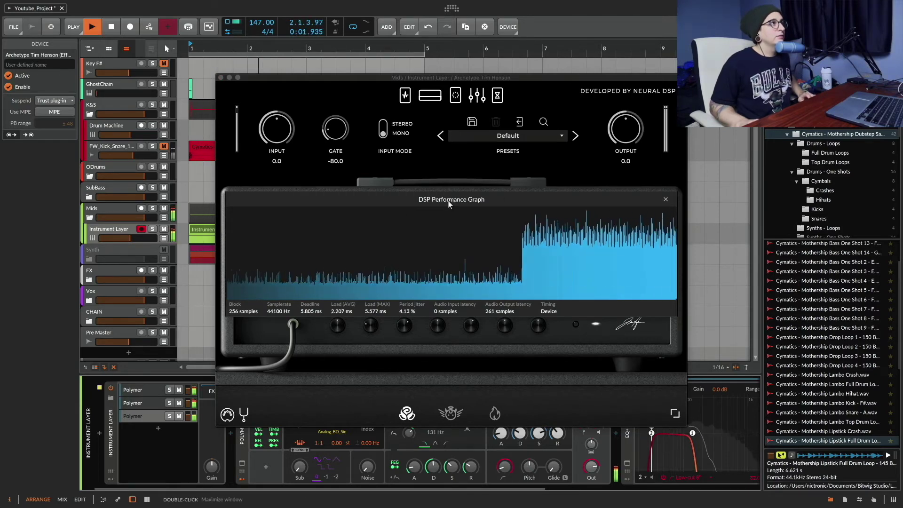
{"action": "key", "text": "space"}
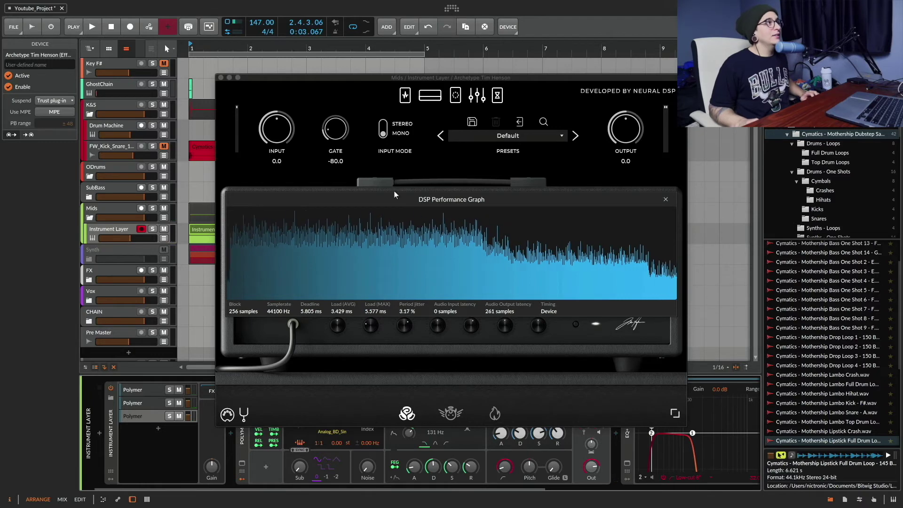
Enable ShaperBox 2 after Archetype Tim Henson and close the amp window and the DSP Performance Graph.
{"action": "left_click_drag", "start_coordinate": [252, 78], "coordinate": [264, 83]}
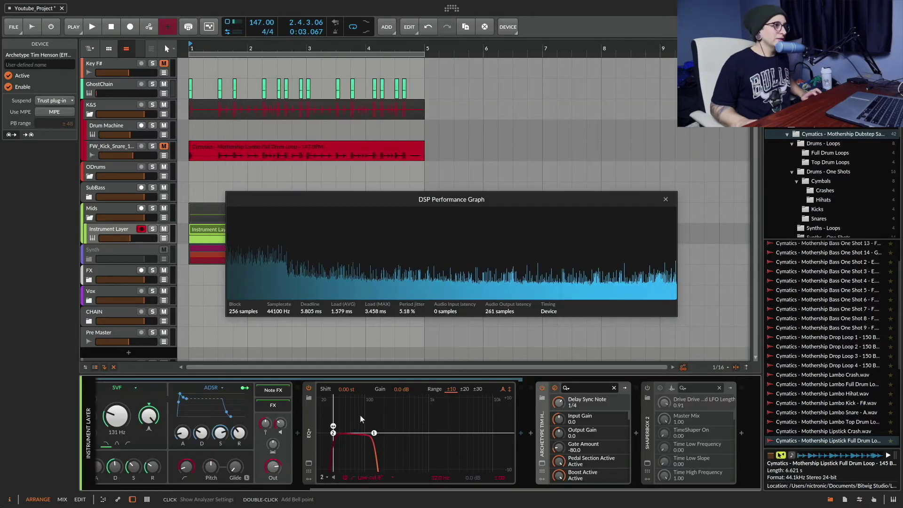
{"action": "left_click", "coordinate": [647, 387]}
{"action": "left_click", "coordinate": [665, 199]}
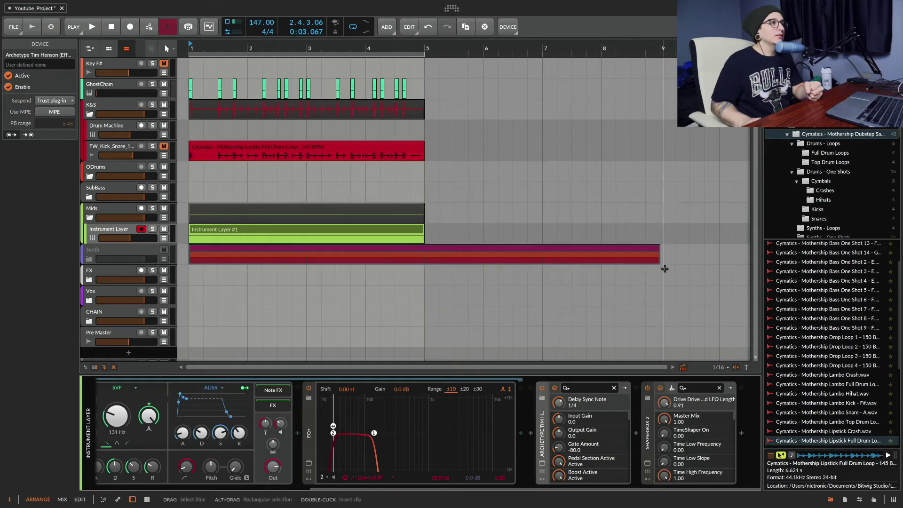
Open the ShaperBox 2 window, examine its 4-bar volume curve with a short playback, and close it.
{"action": "left_click", "coordinate": [647, 463]}
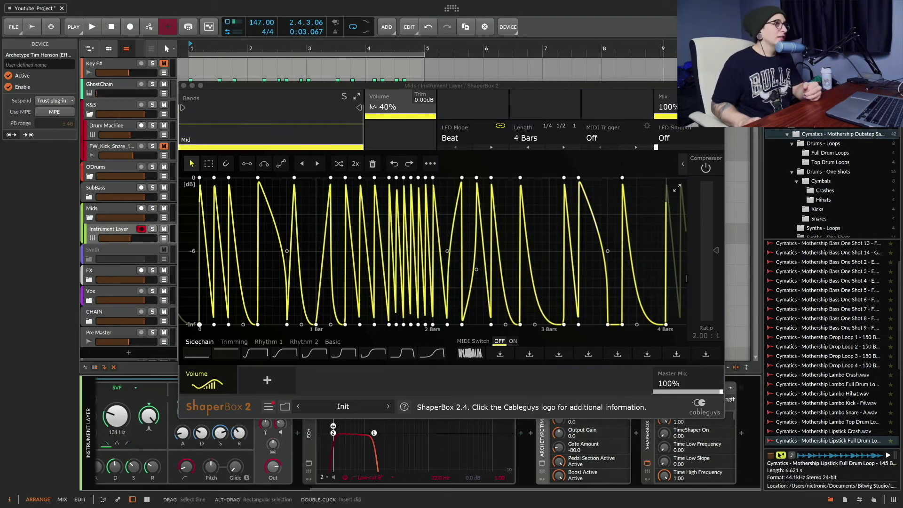
{"action": "left_click_drag", "start_coordinate": [346, 86], "coordinate": [341, 105]}
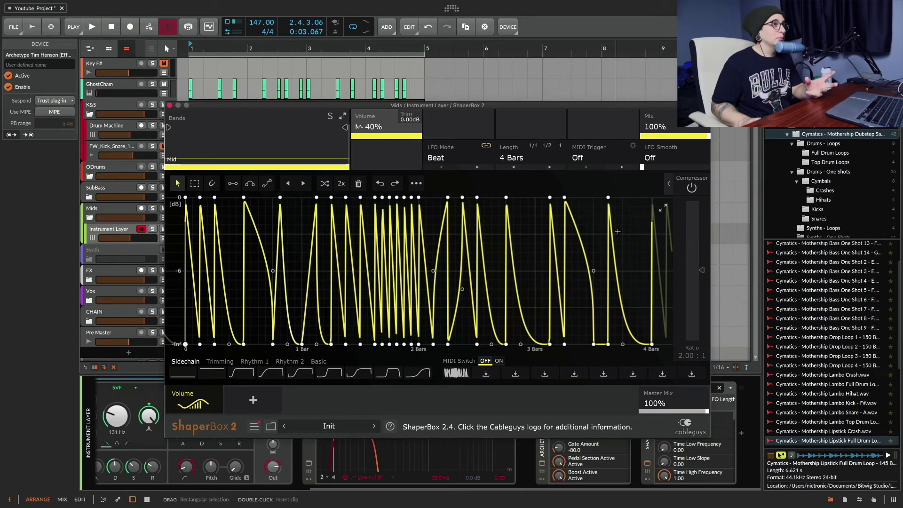
{"action": "key", "text": "space"}
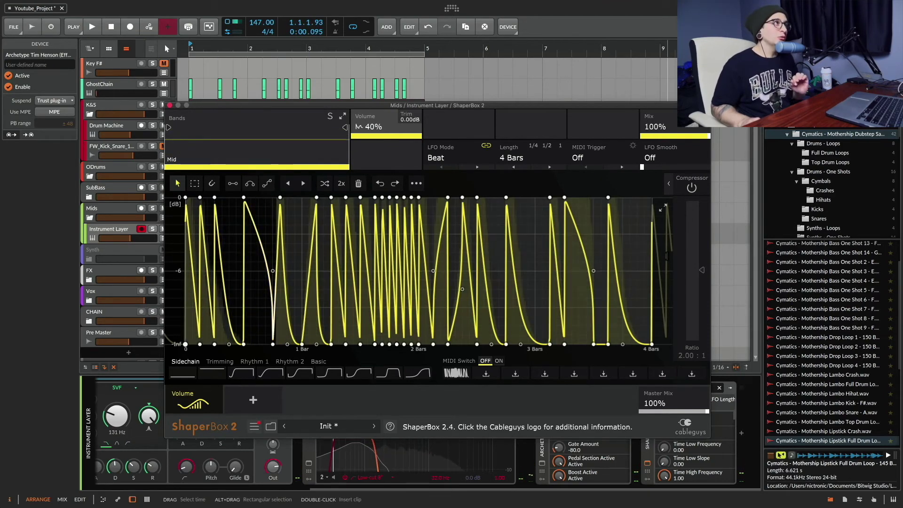
{"action": "left_click_drag", "start_coordinate": [183, 110], "coordinate": [435, 100]}
{"action": "left_click", "coordinate": [422, 96]}
Bounce the Instrument Layer #1 clip to a new audio track with ShaperBox 2 as custom source at 24-bit.
{"action": "right_click", "coordinate": [276, 230]}
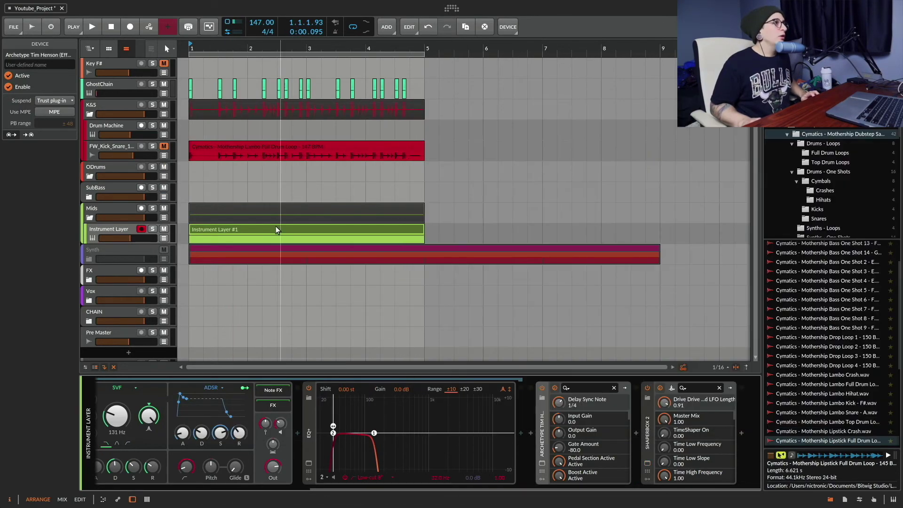
{"action": "left_click", "coordinate": [318, 369]}
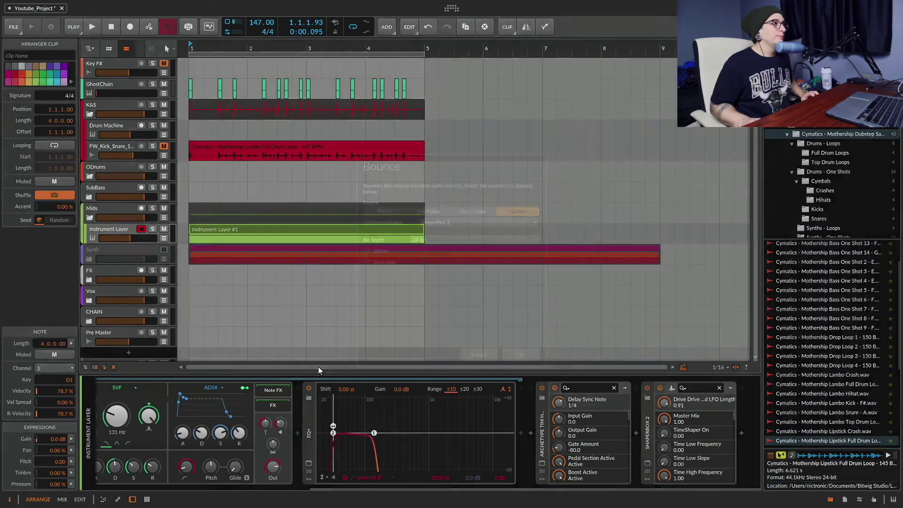
{"action": "left_click", "coordinate": [470, 222]}
{"action": "left_click", "coordinate": [458, 267]}
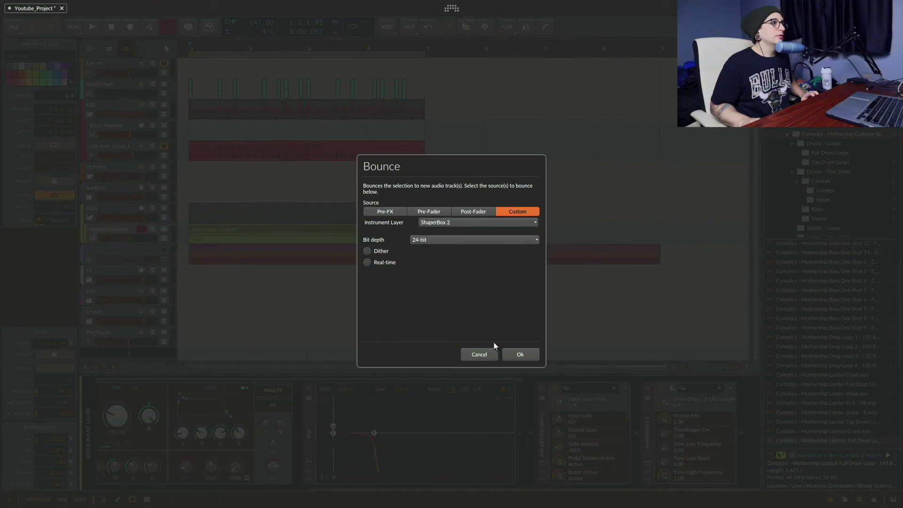
{"action": "left_click", "coordinate": [526, 357]}
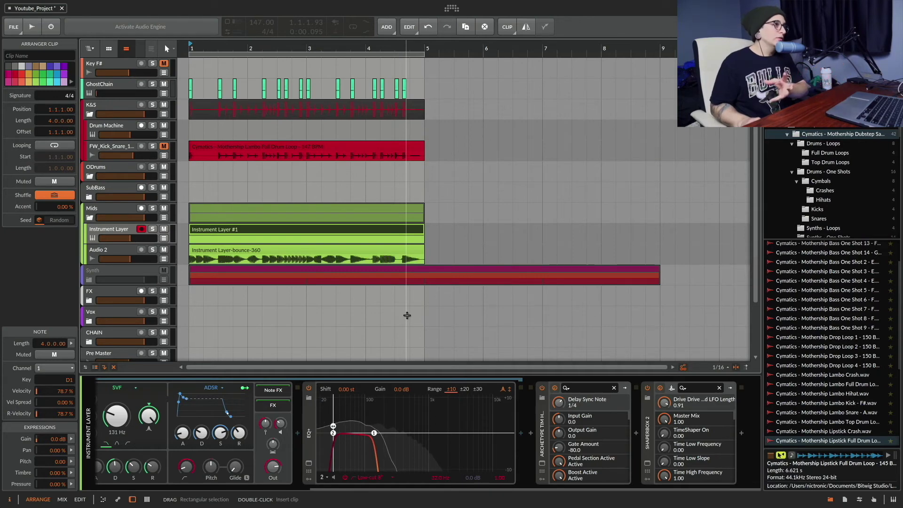
Solo the bounced audio track, deactivate the Instrument Layer track, and play the bounce from the start.
{"action": "left_click", "coordinate": [225, 255]}
{"action": "left_click", "coordinate": [153, 250]}
{"action": "left_click", "coordinate": [187, 260]}
{"action": "key", "text": "alt+a"}
{"action": "key", "text": "space"}
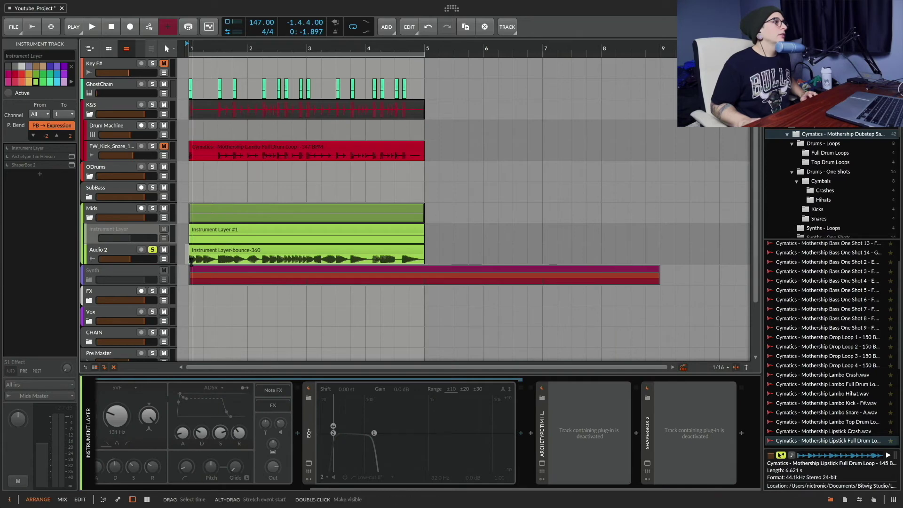
{"action": "left_click", "coordinate": [188, 263]}
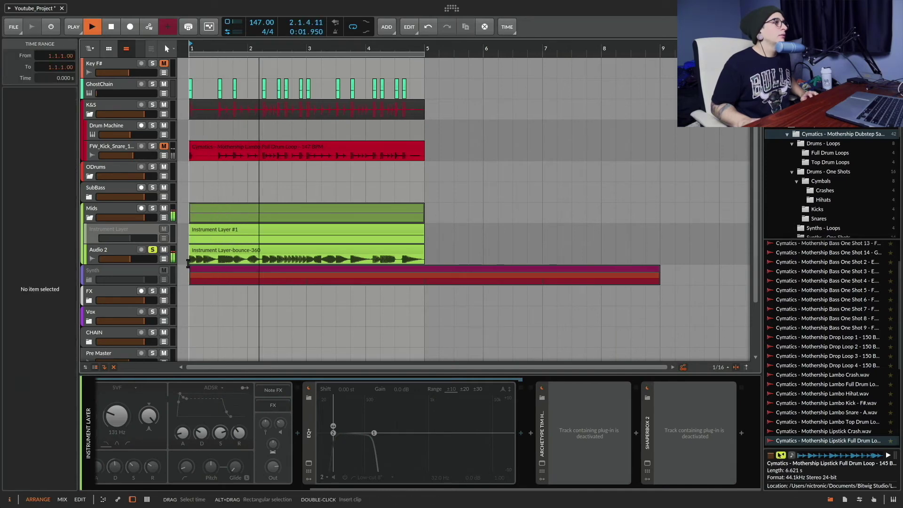